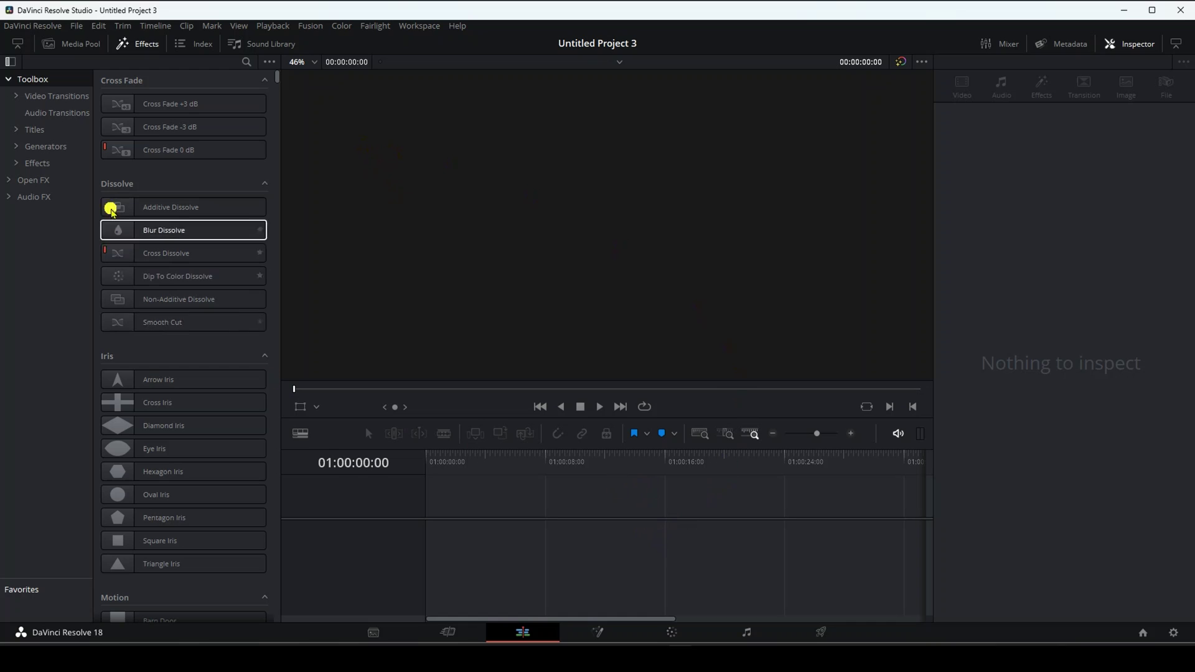
Collapse and re-expand the Edit page Toolbox categories, then list the LUT folders on the Color page.
click(8, 80)
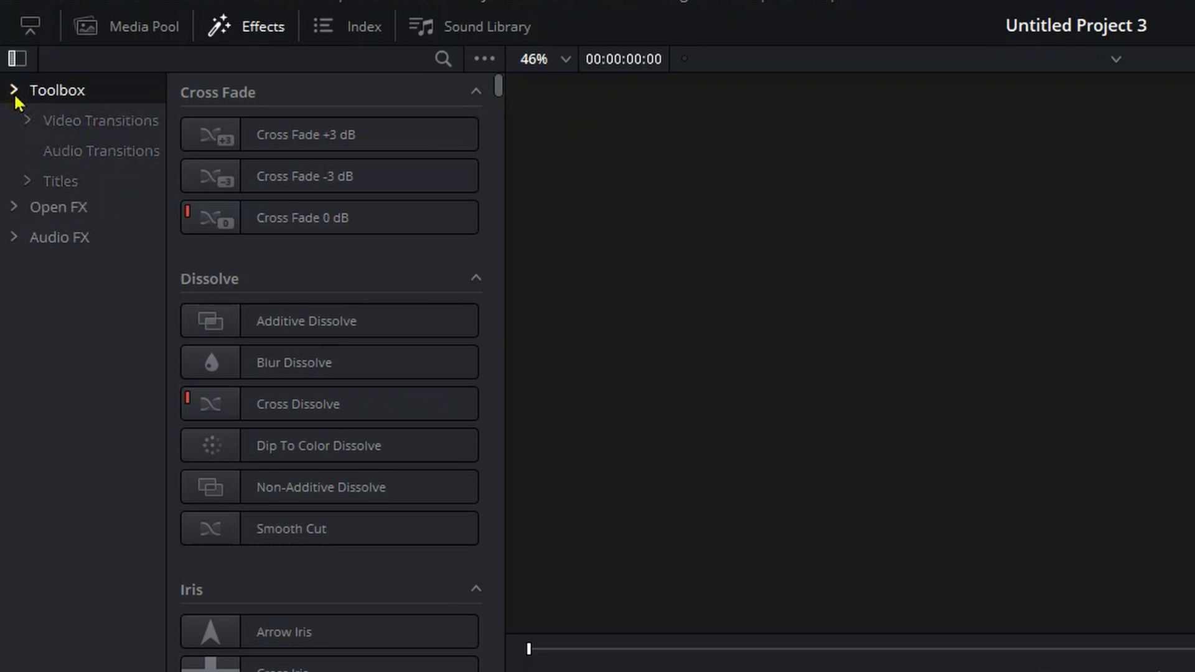
click(13, 92)
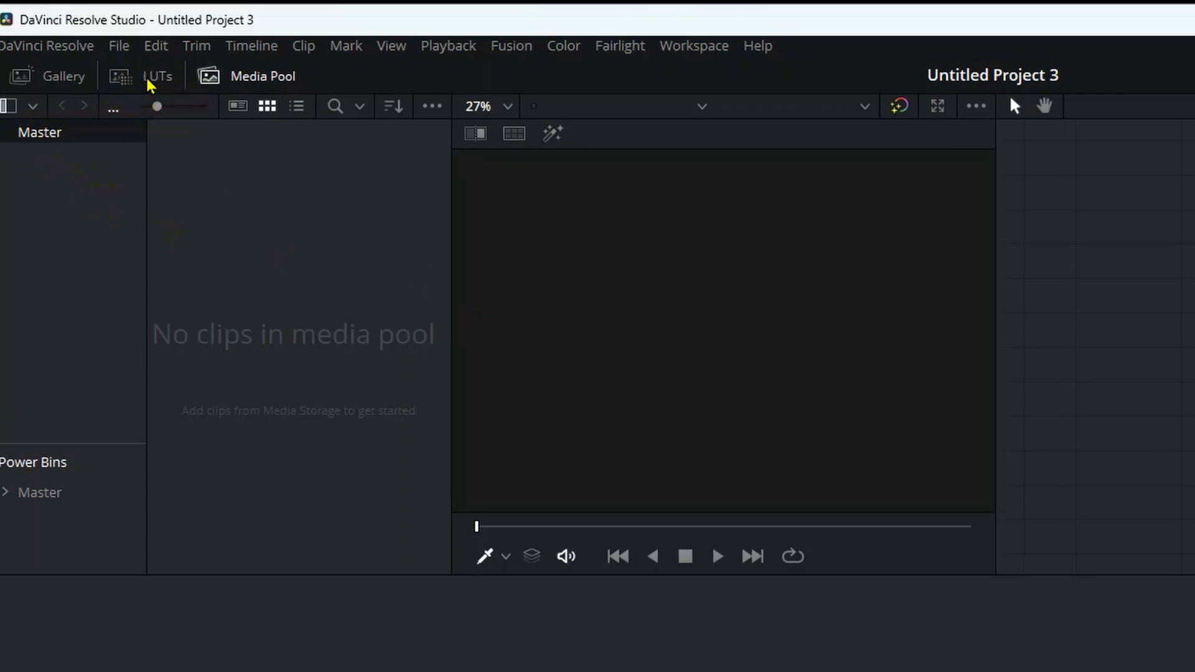
click(94, 43)
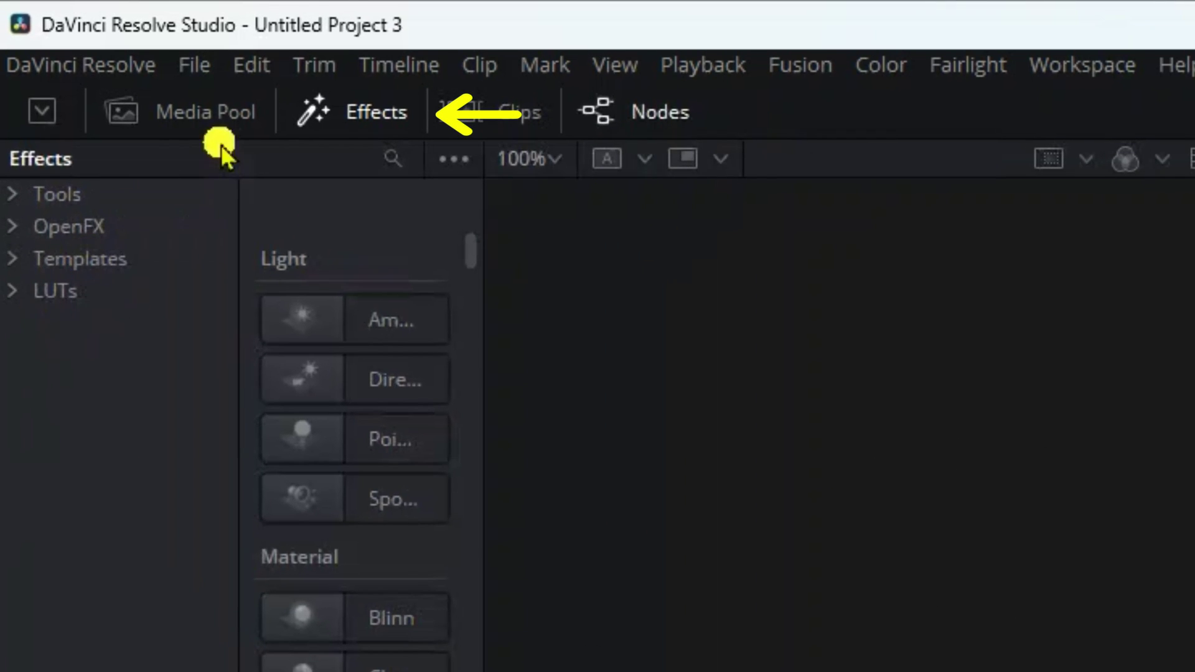
Under Templates > Edit, reveal the Effects templates folder on disk, then close it.
click(12, 262)
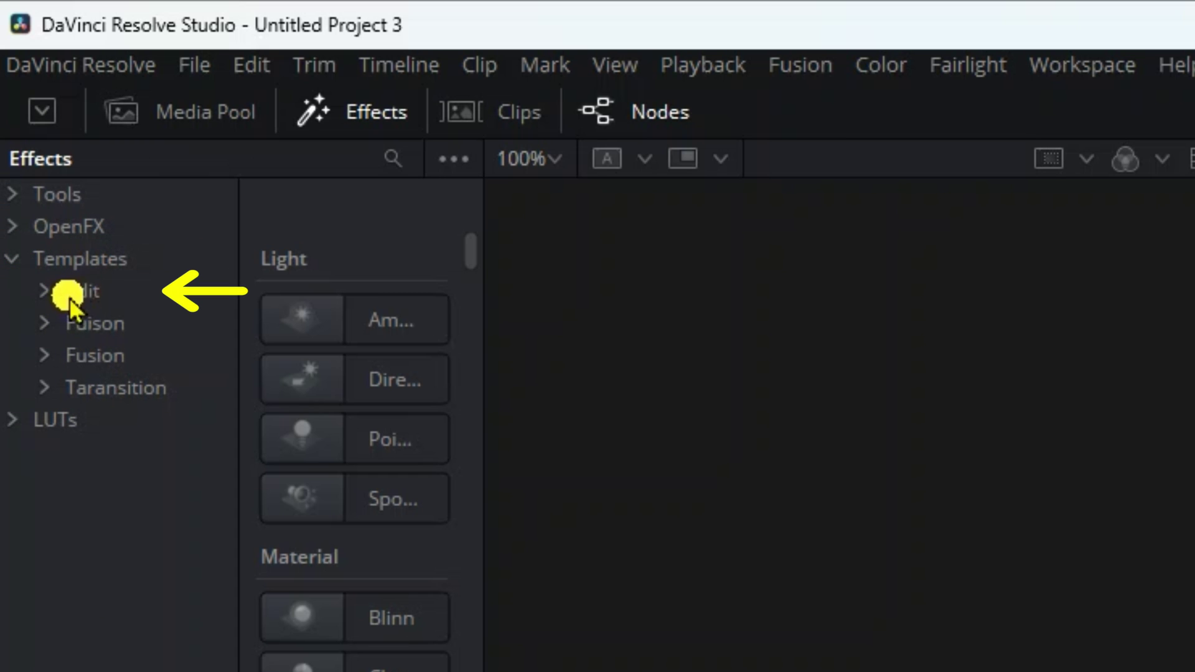
click(45, 291)
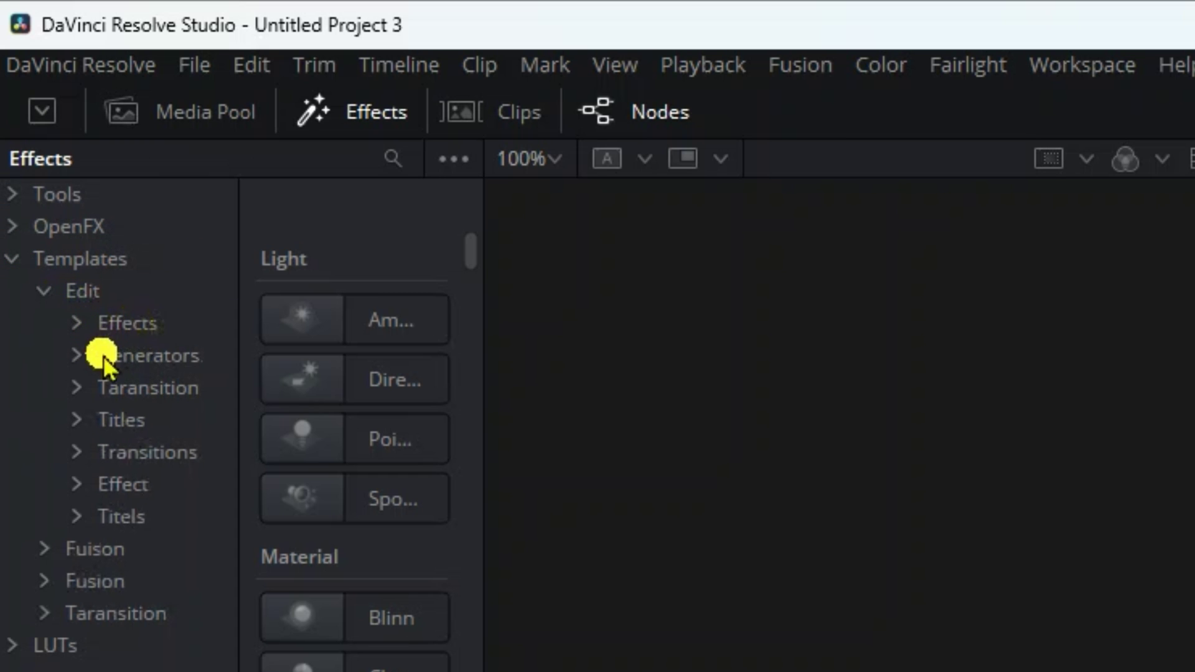
click(130, 322)
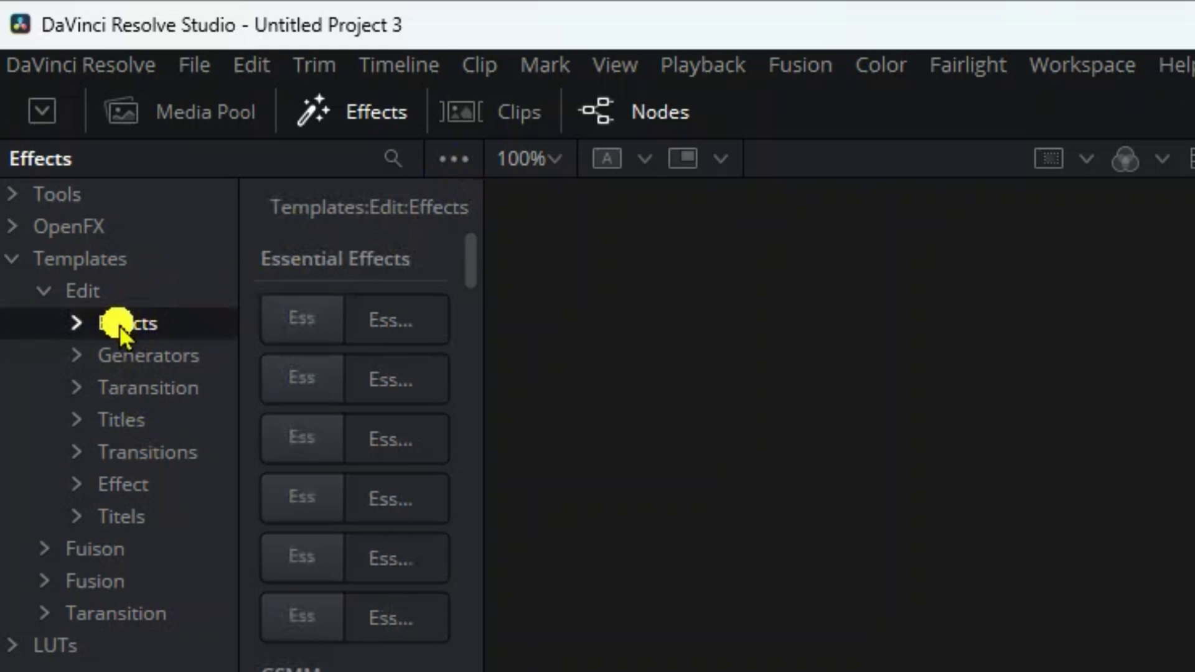
click(459, 165)
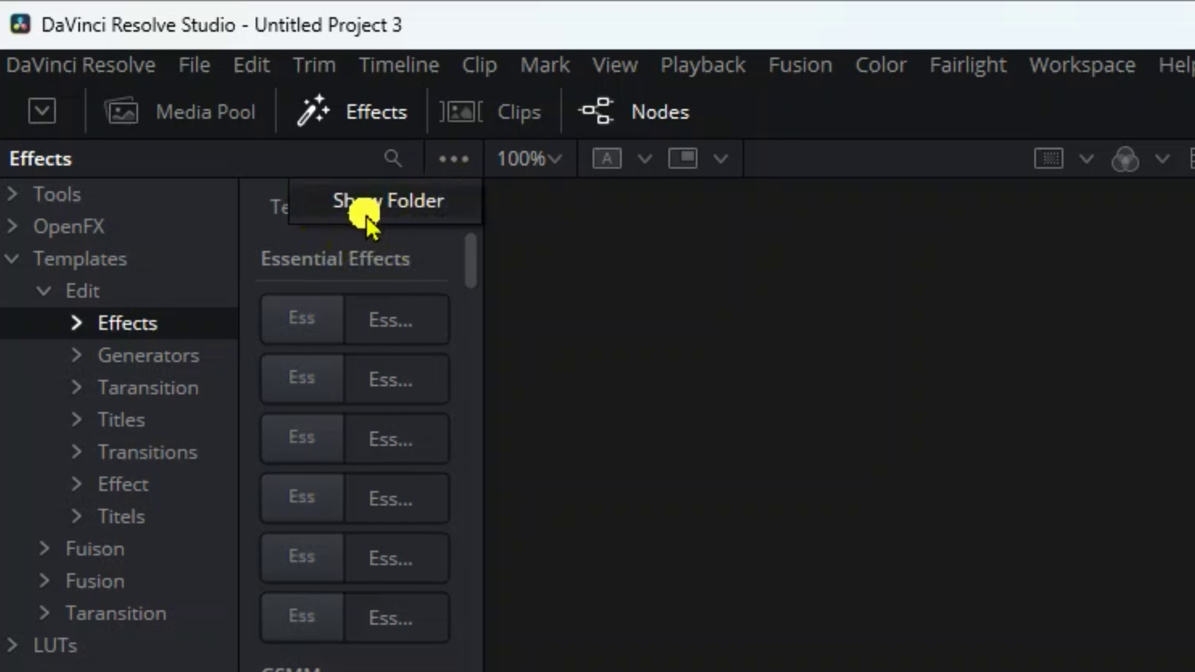
click(373, 201)
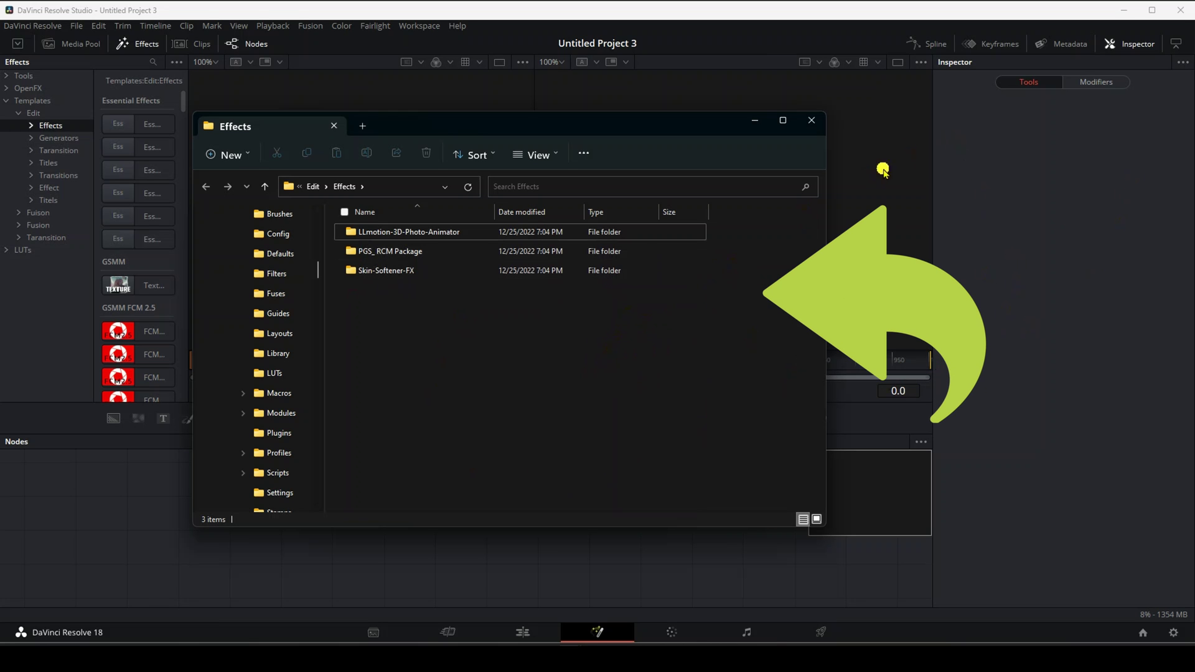
click(813, 121)
Reveal the Edit Generators templates folder on disk via Show Folder, then close it.
click(50, 137)
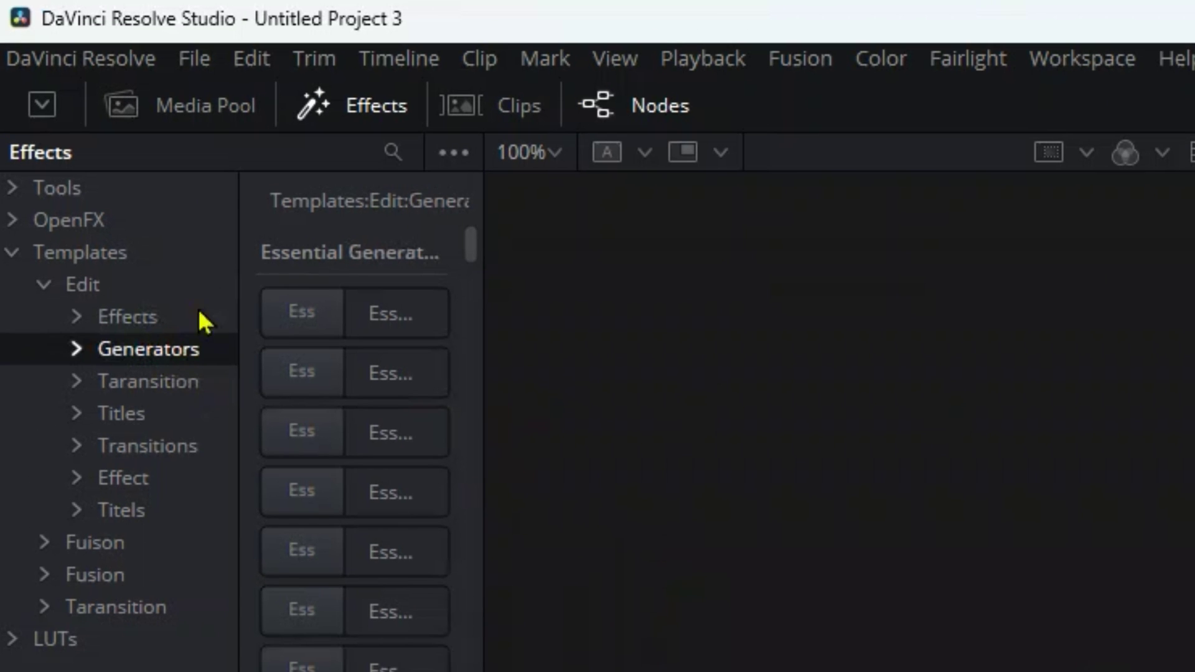
click(457, 157)
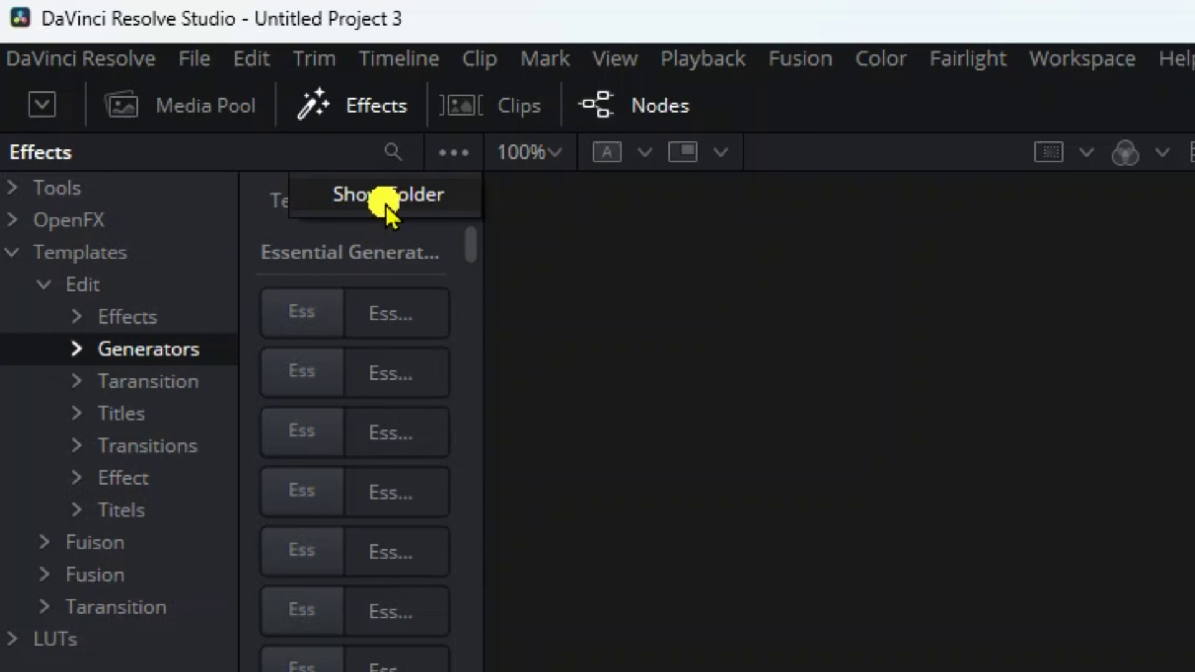
click(387, 200)
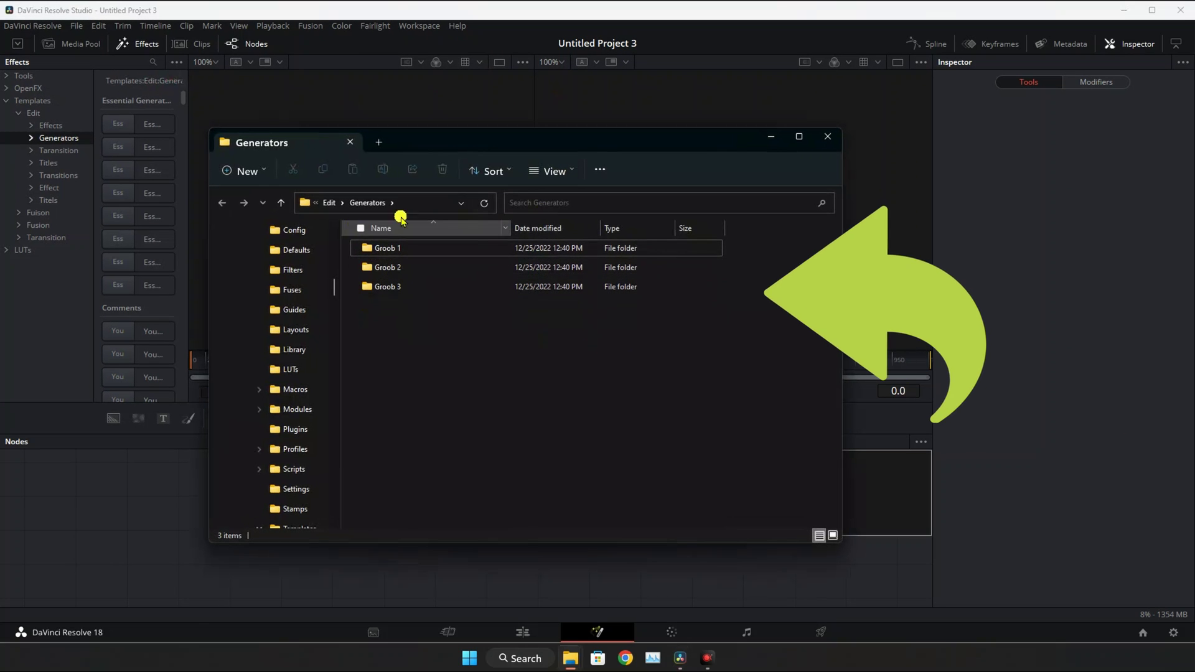
click(827, 136)
Browse the Transitions and Titles templates, then collapse the Templates category.
click(59, 150)
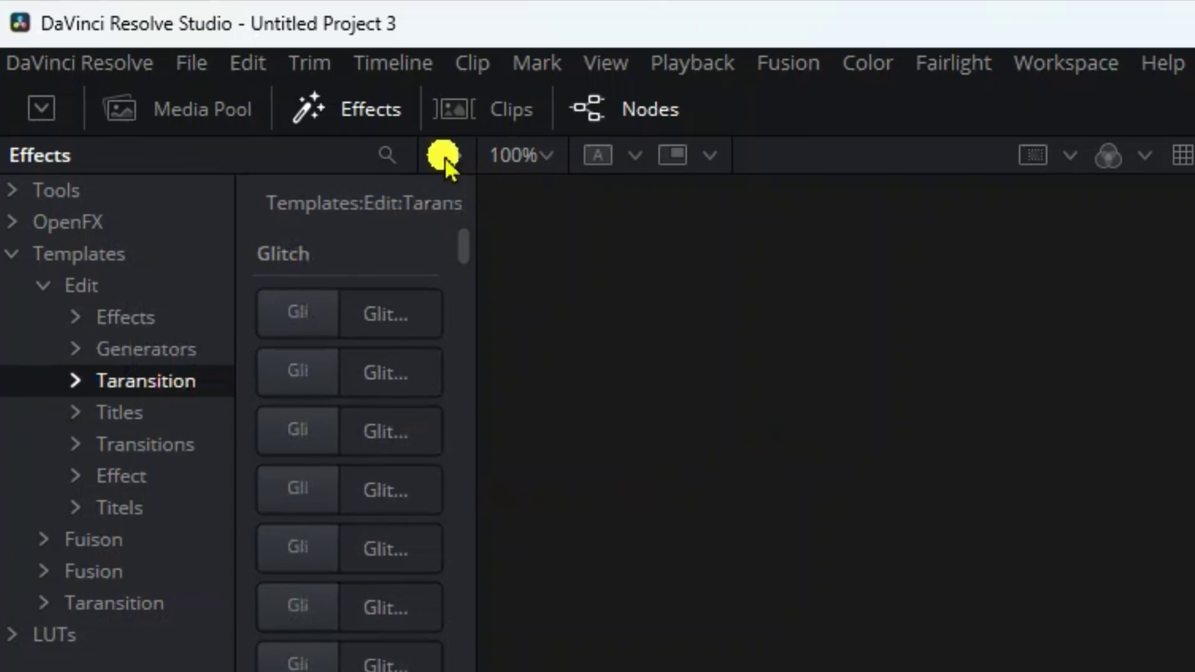
click(173, 413)
click(50, 258)
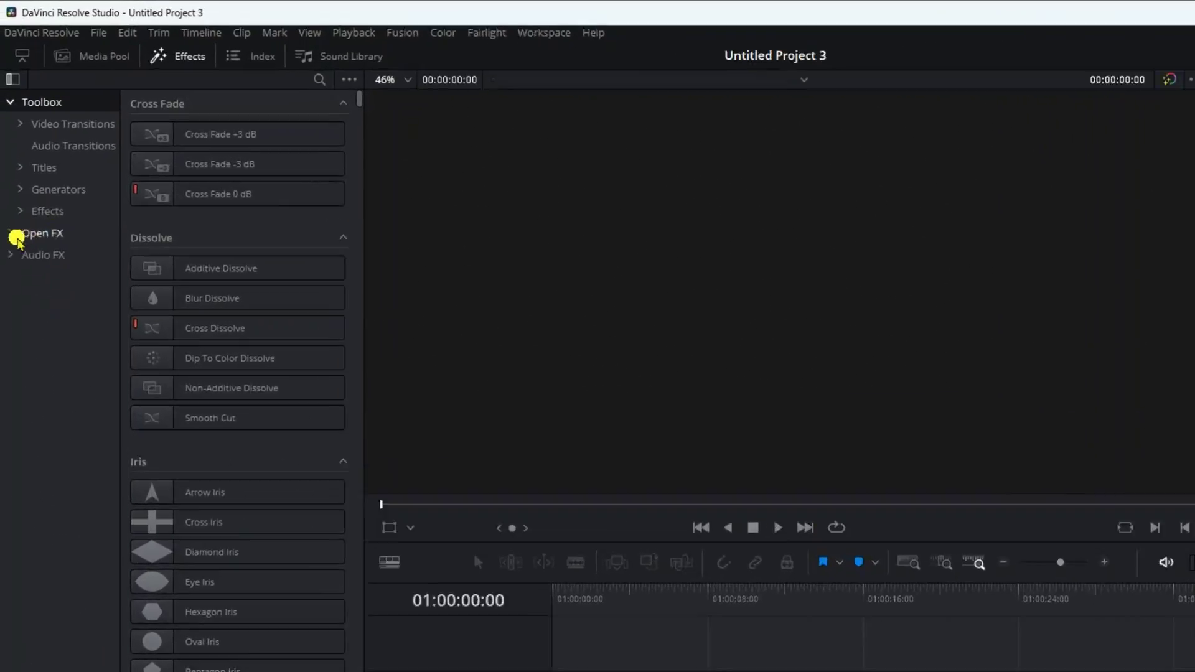
Expand Open FX and scroll through the Sapphire and BCC transition groups.
click(45, 340)
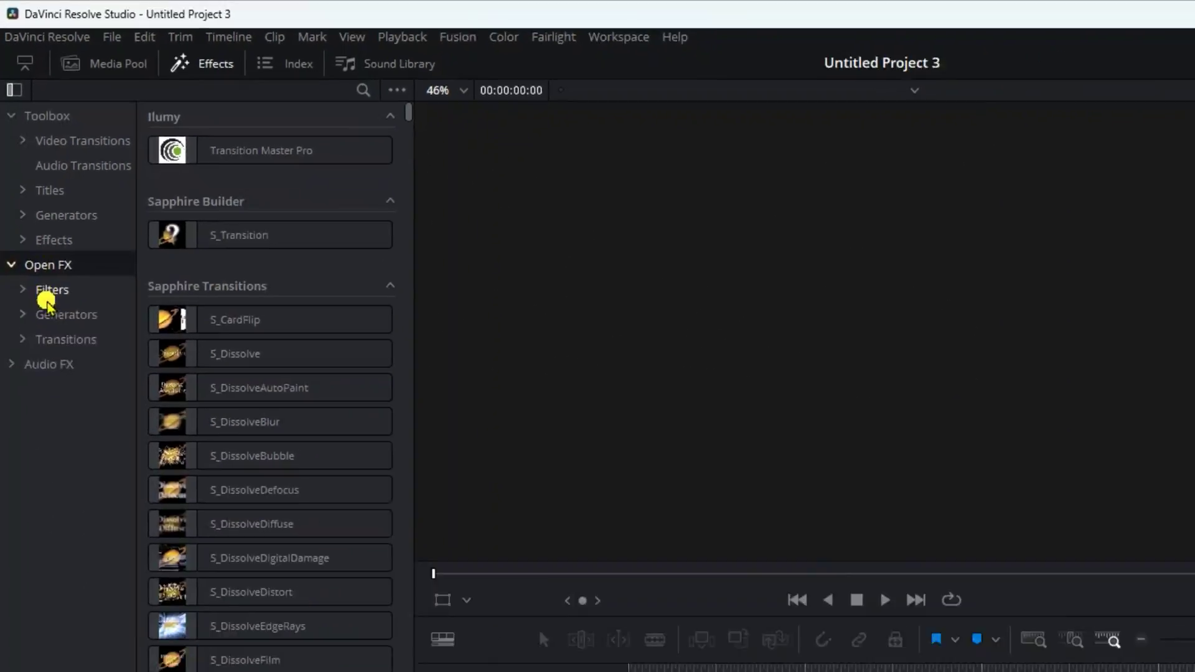
scroll(315, 344, down, 5)
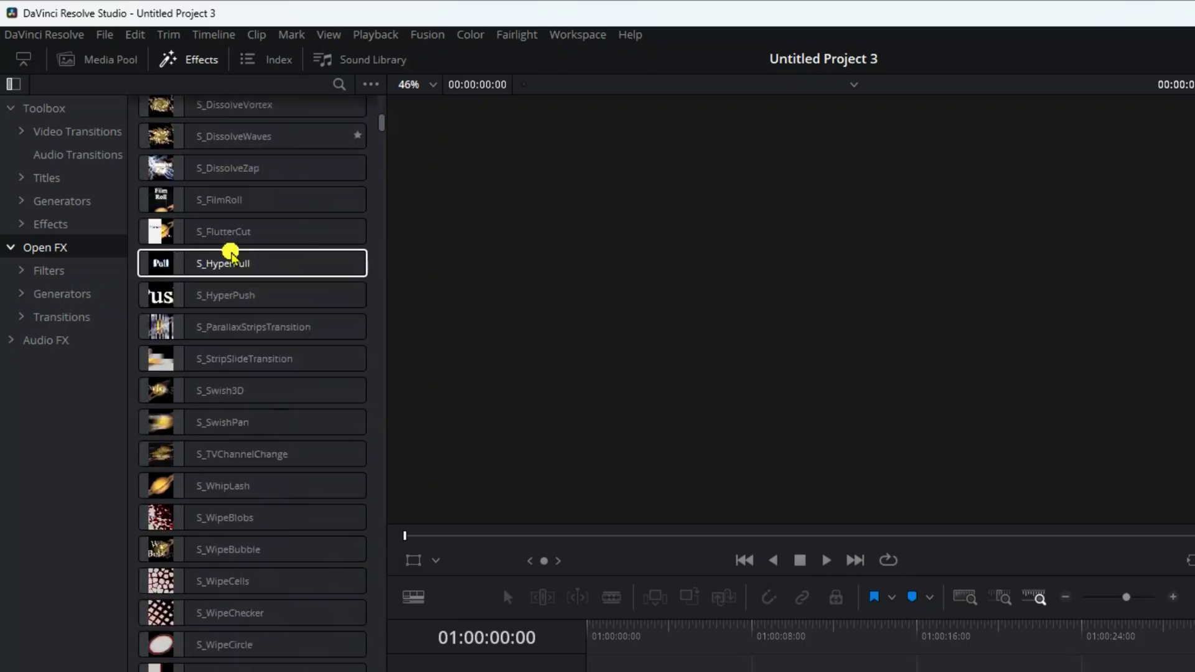
scroll(230, 252, down, 15)
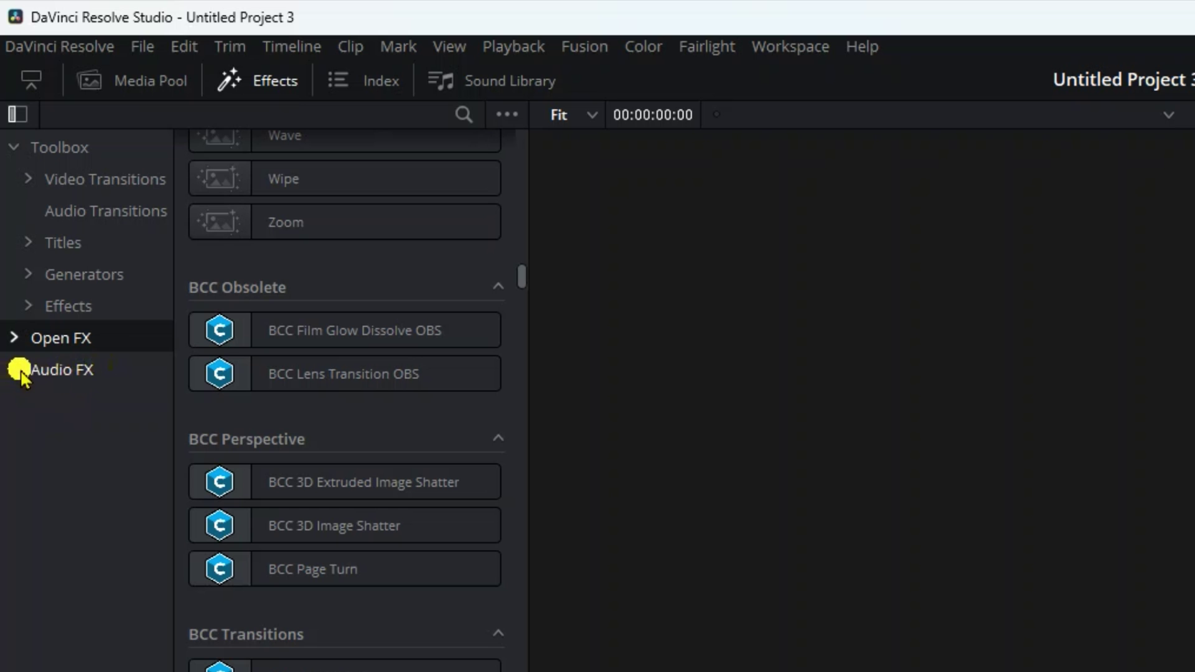
click(69, 44)
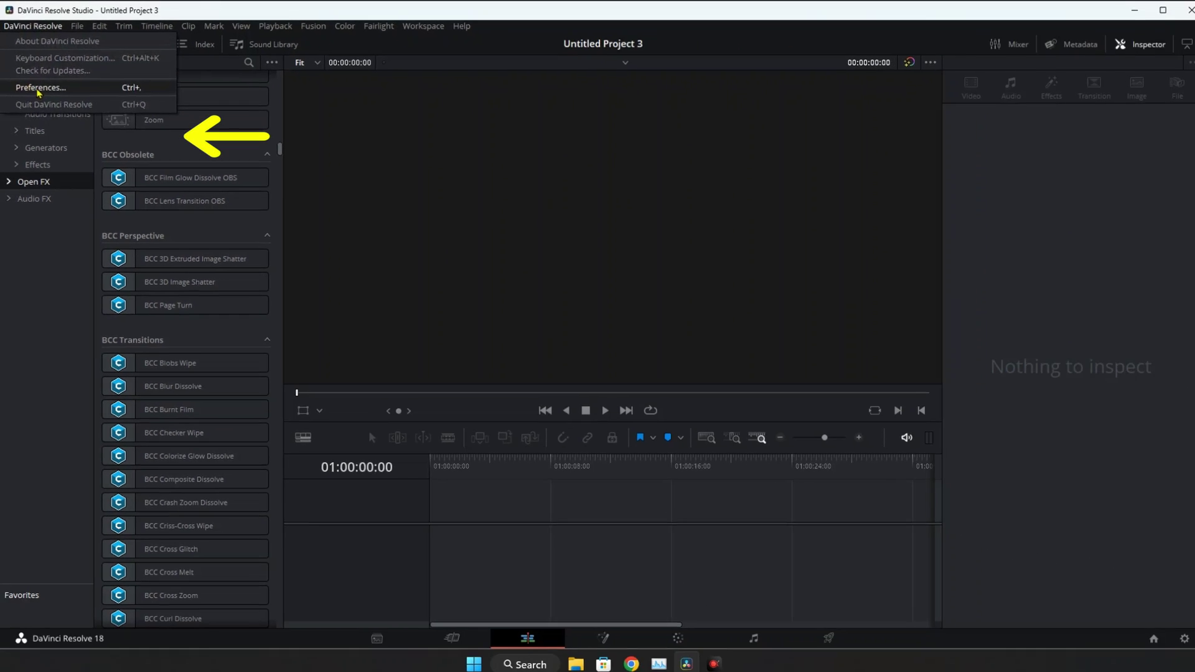
click(59, 159)
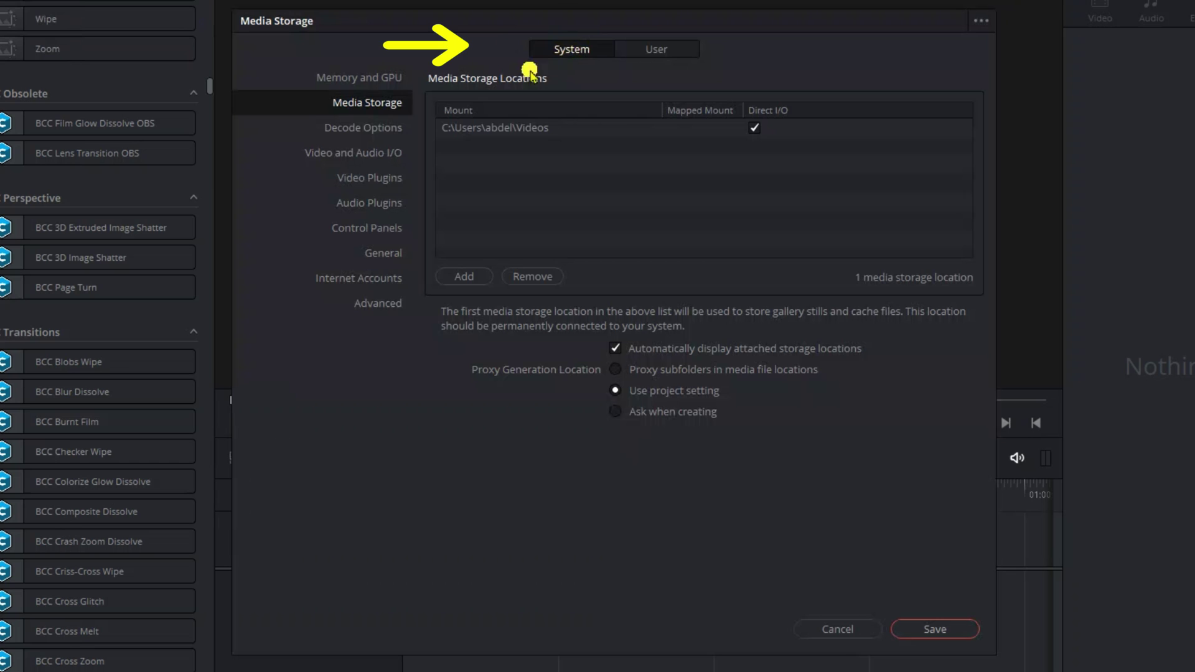
click(366, 208)
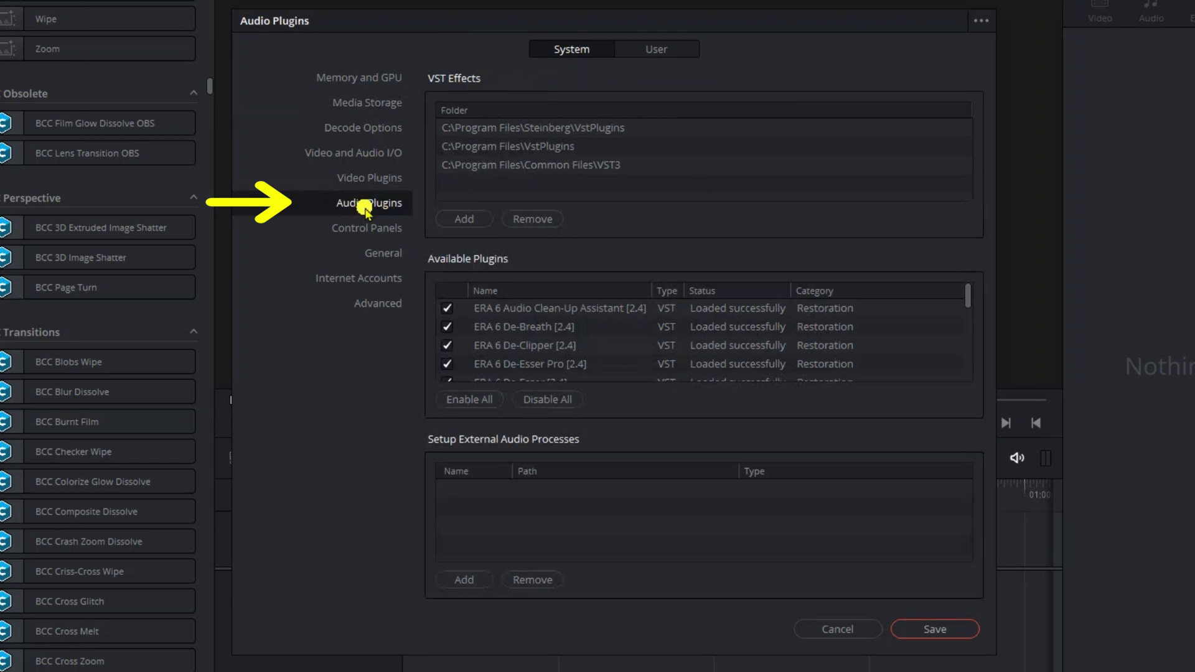
click(462, 220)
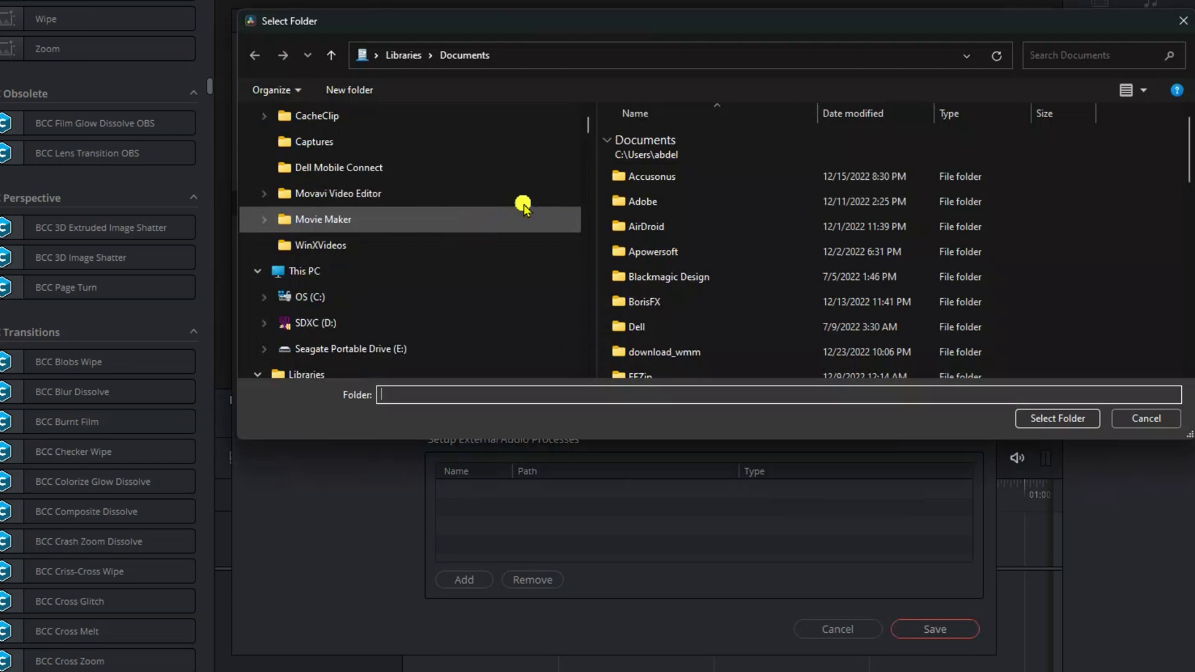
scroll(1035, 266, down, 5)
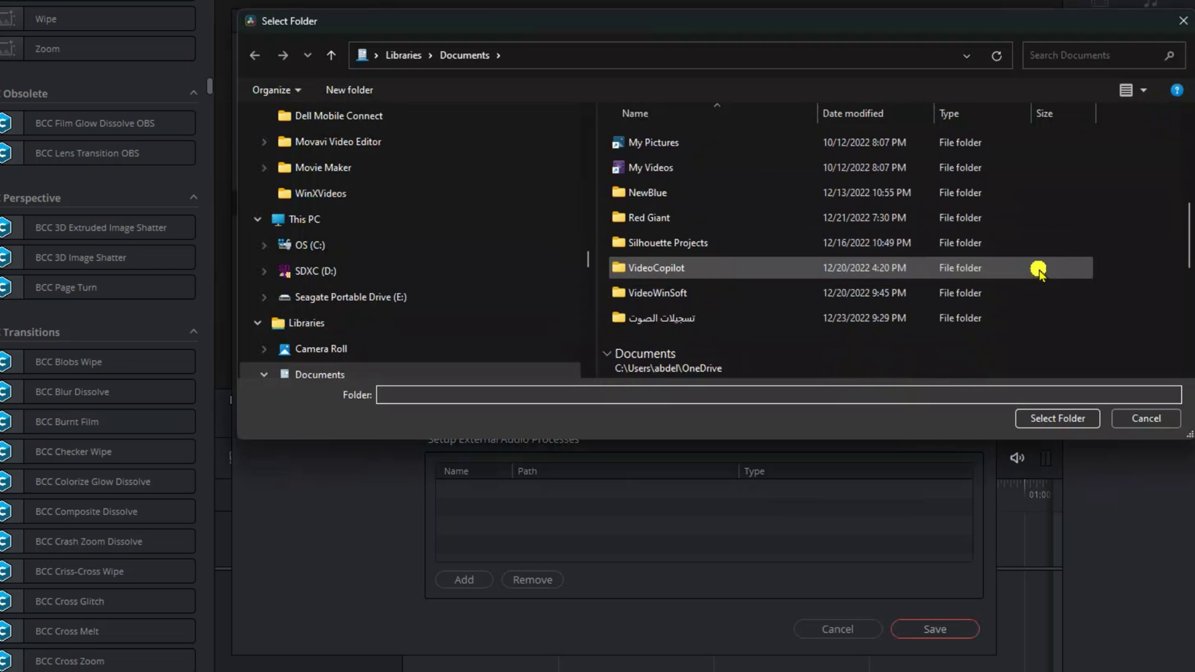
scroll(1038, 271, up, 5)
scroll(1038, 271, down, 10)
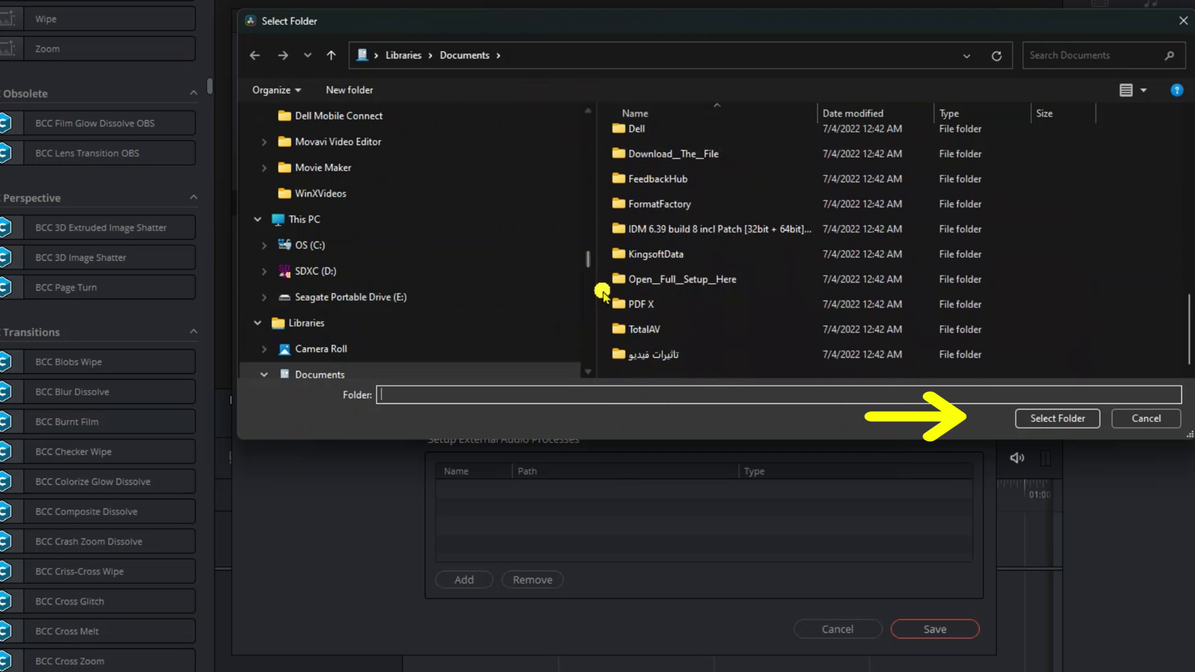
click(1183, 21)
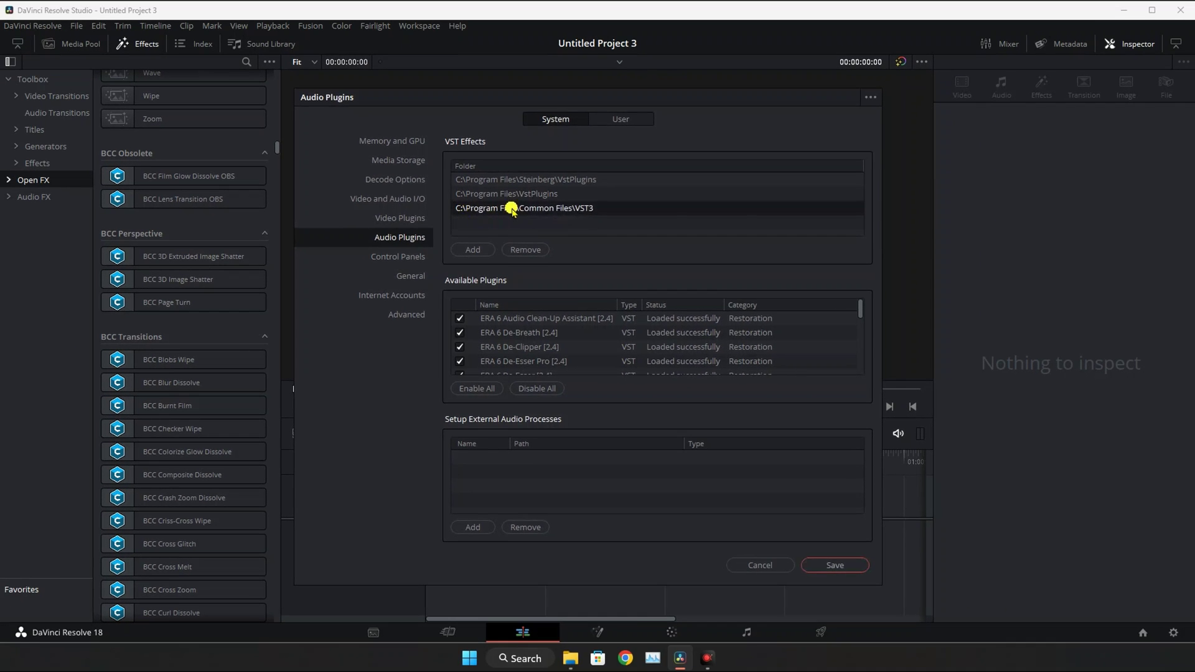
click(934, 629)
mouse_move(558, 657)
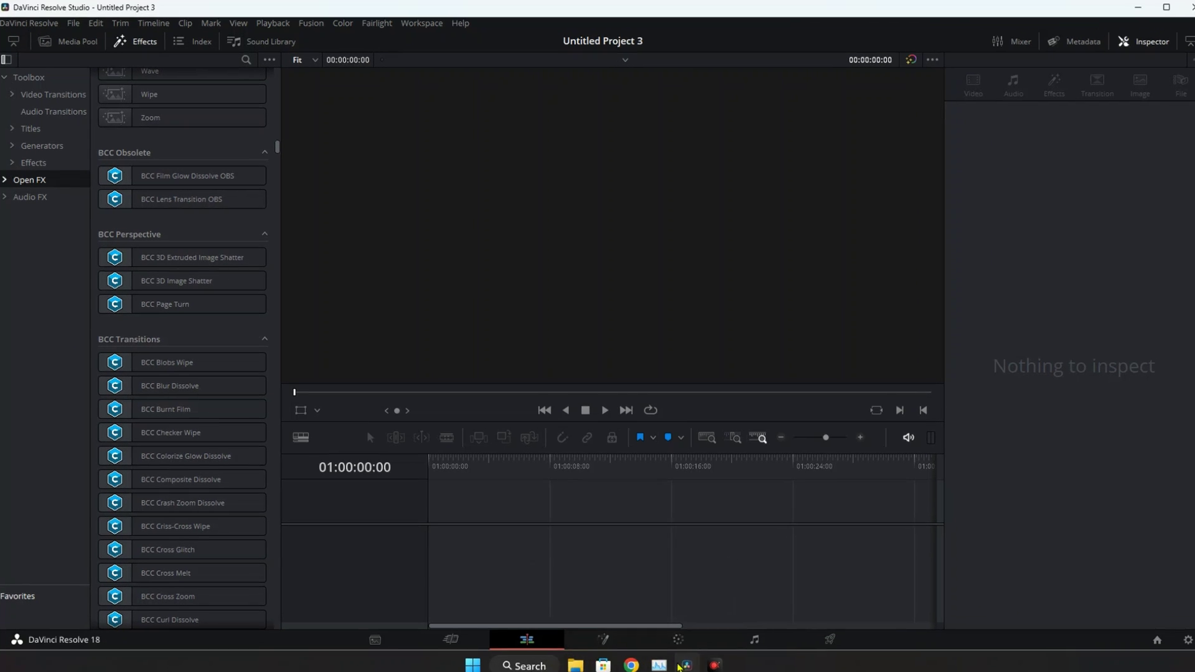
Browse C: > Program Files > Common Files > OFX > Plugins to view installed OFX plugins.
click(680, 666)
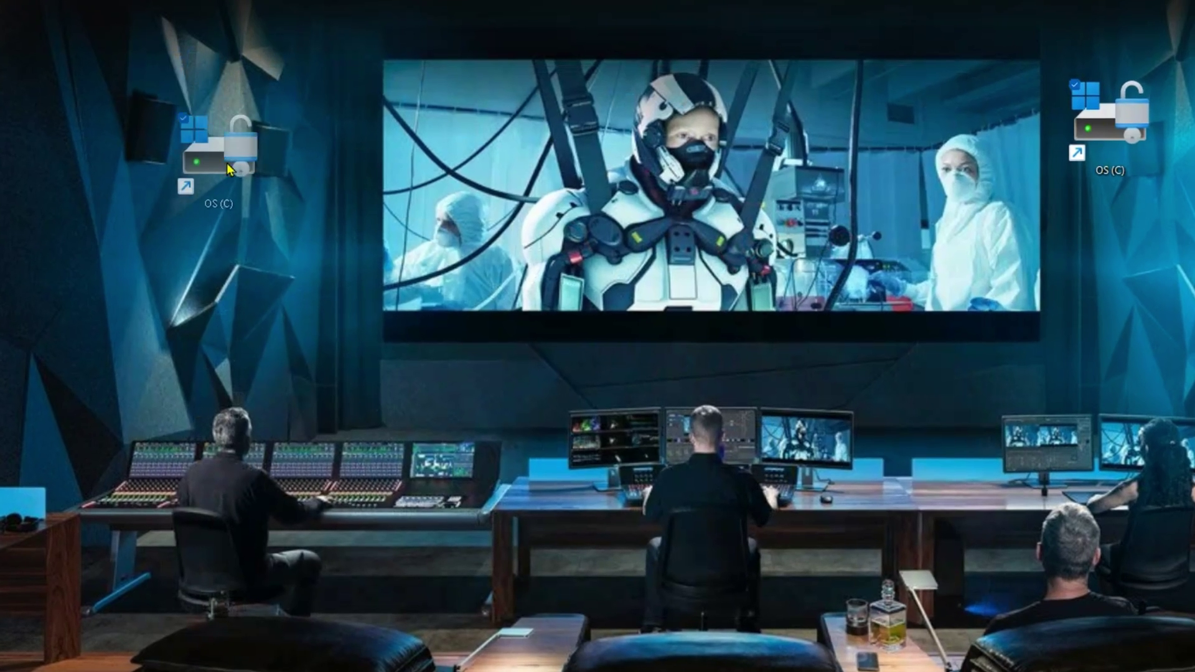
double_click(205, 115)
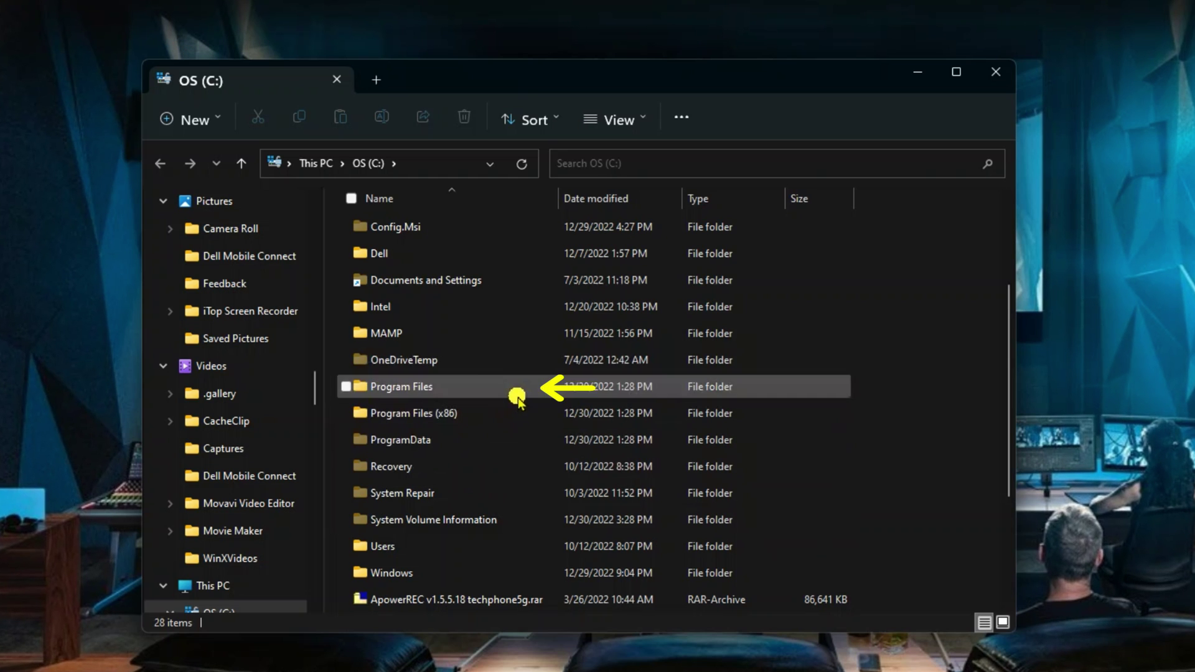
double_click(427, 390)
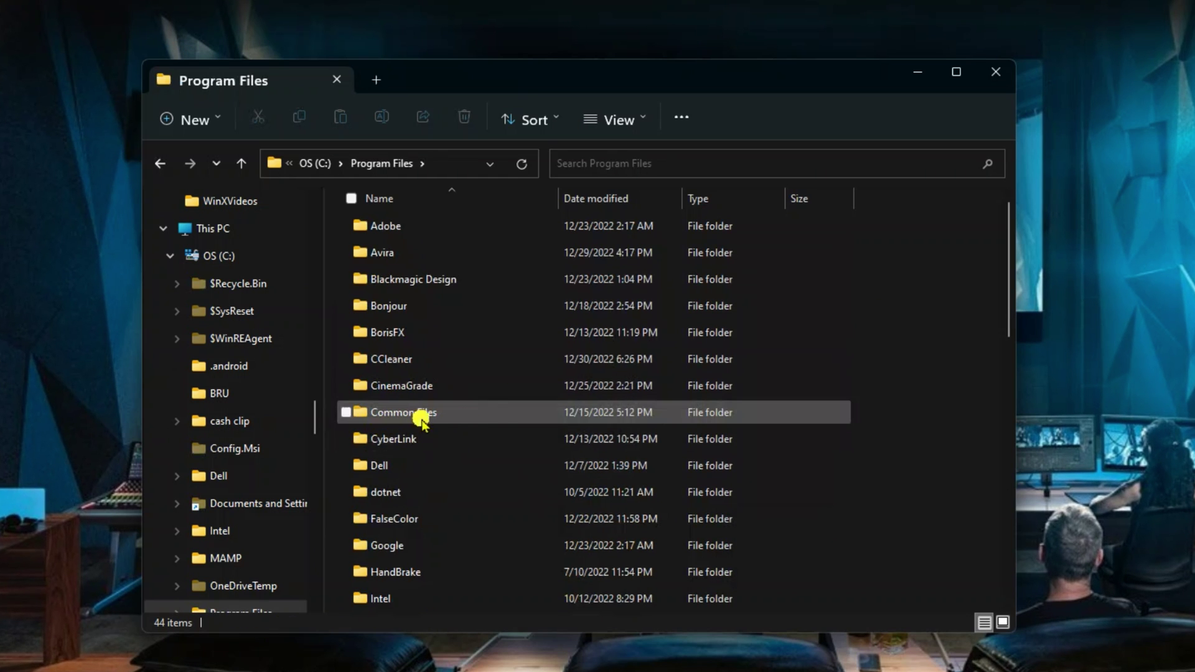
double_click(465, 414)
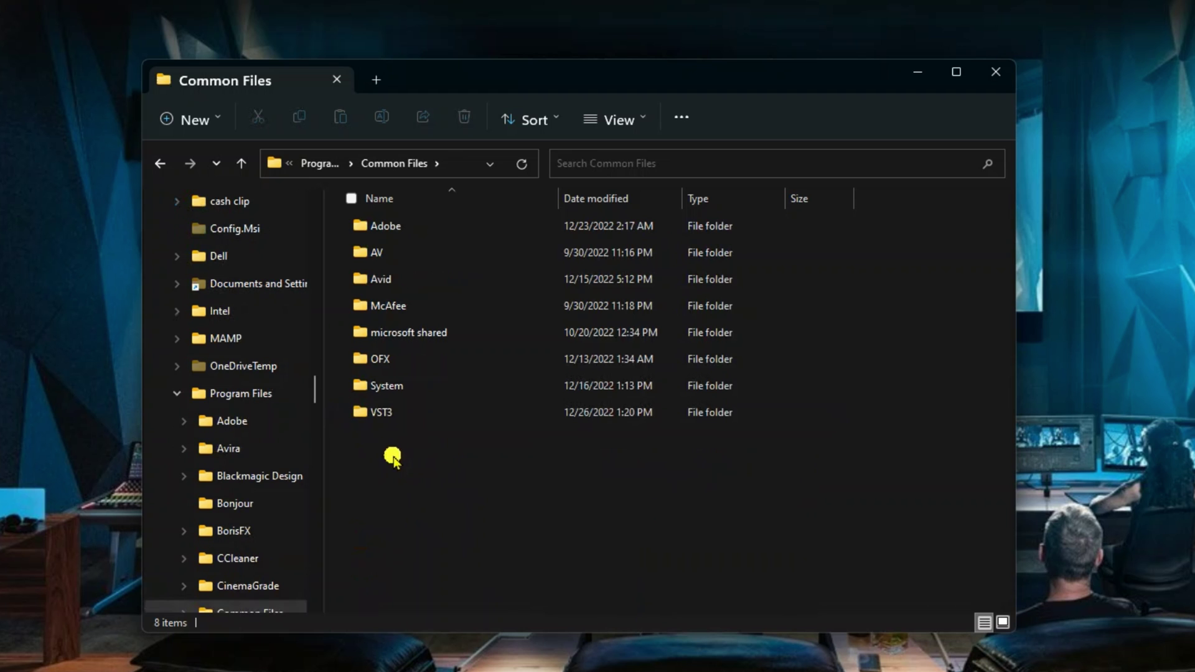
double_click(397, 363)
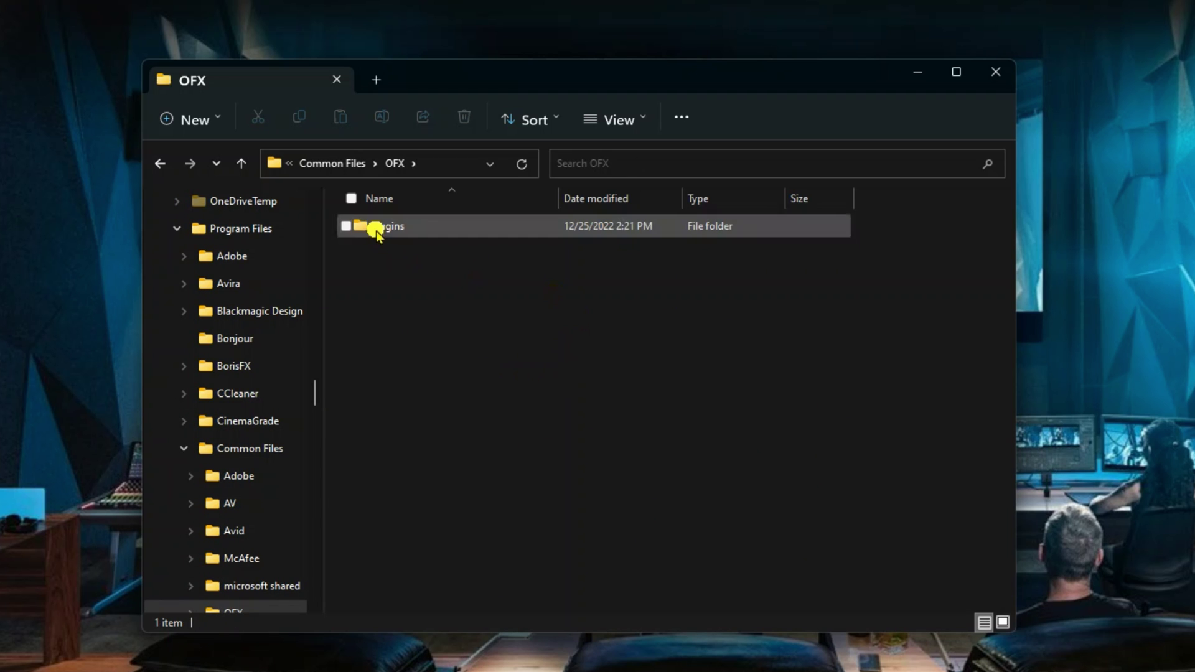
double_click(387, 229)
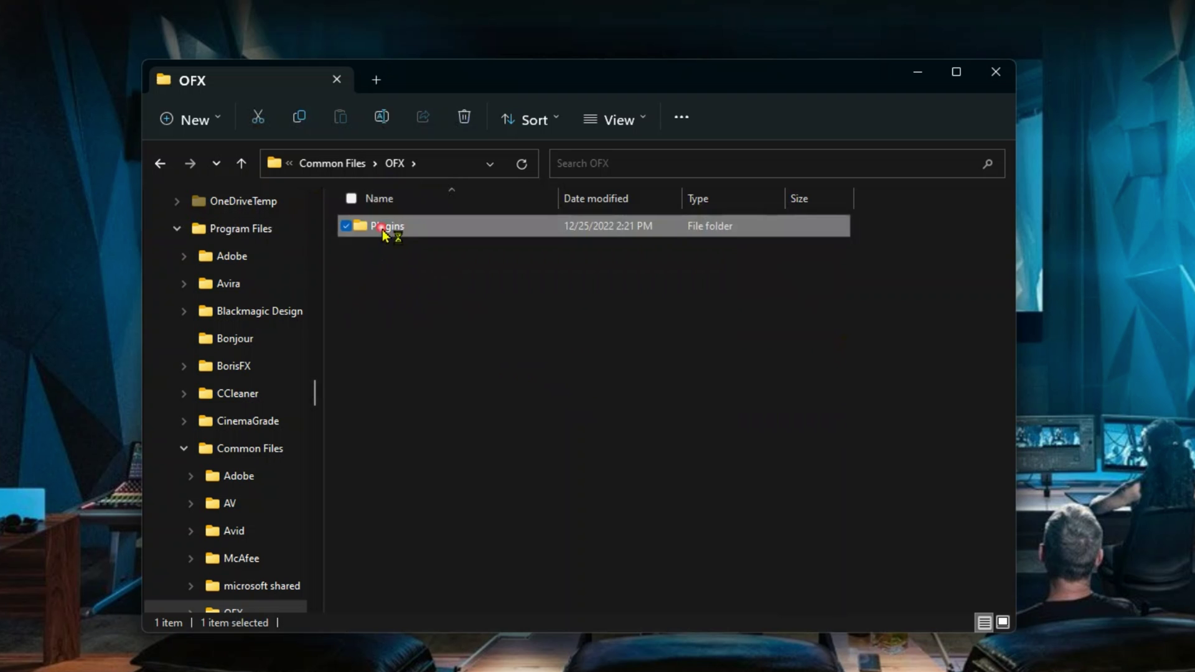
scroll(483, 461, down, 2)
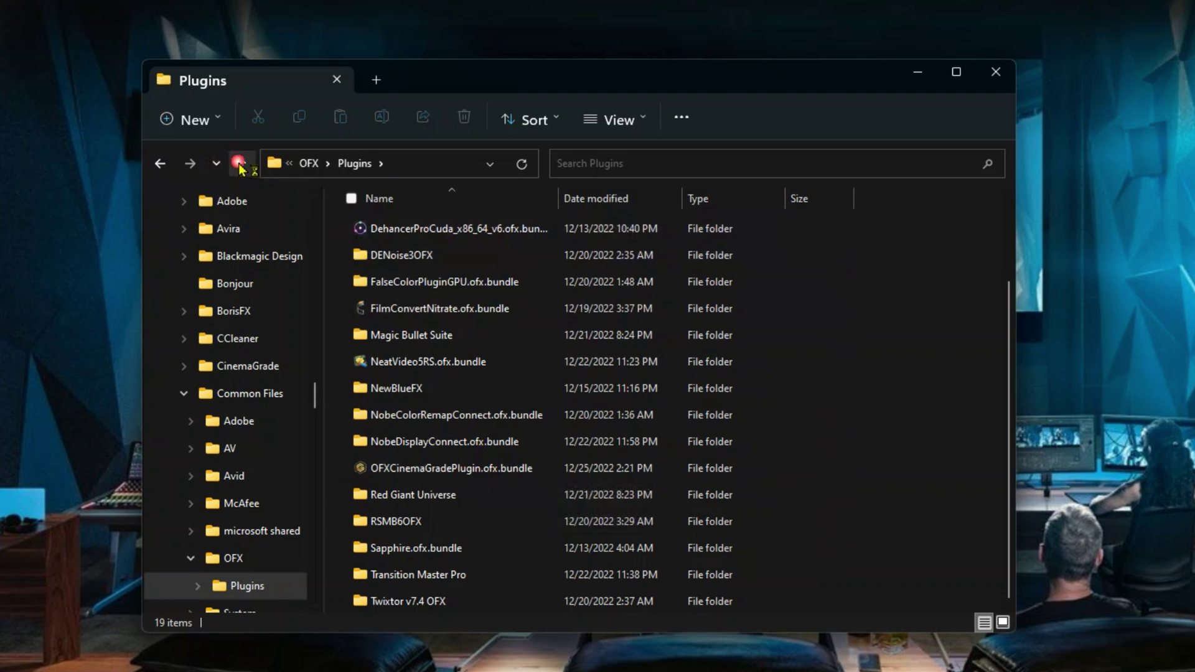
Go back up to Common Files and open the VST3 folder, which is empty.
click(239, 164)
click(239, 164)
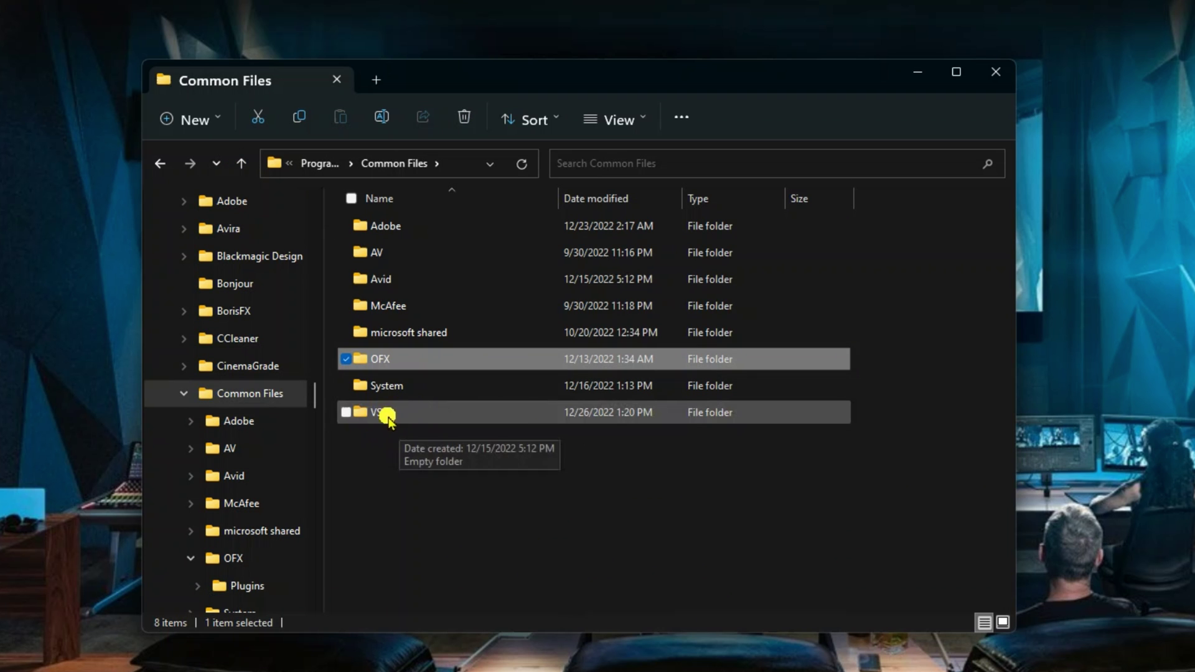
double_click(446, 412)
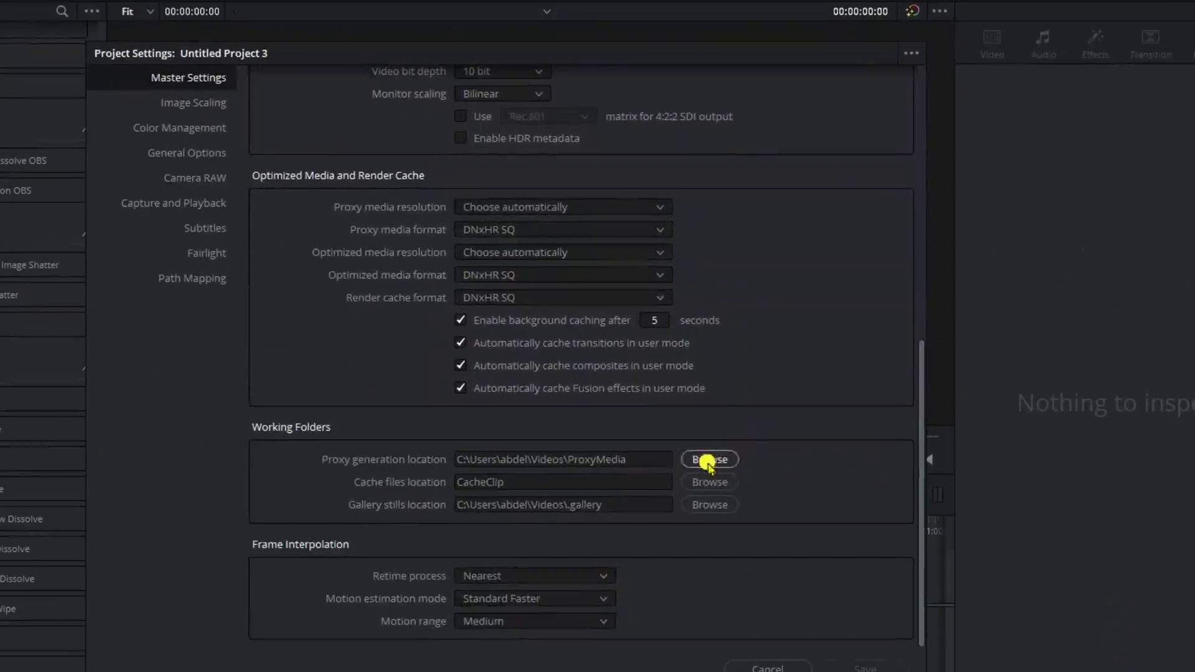
Open the LUT folder from the Color Management project settings.
scroll(560, 374, up, 4)
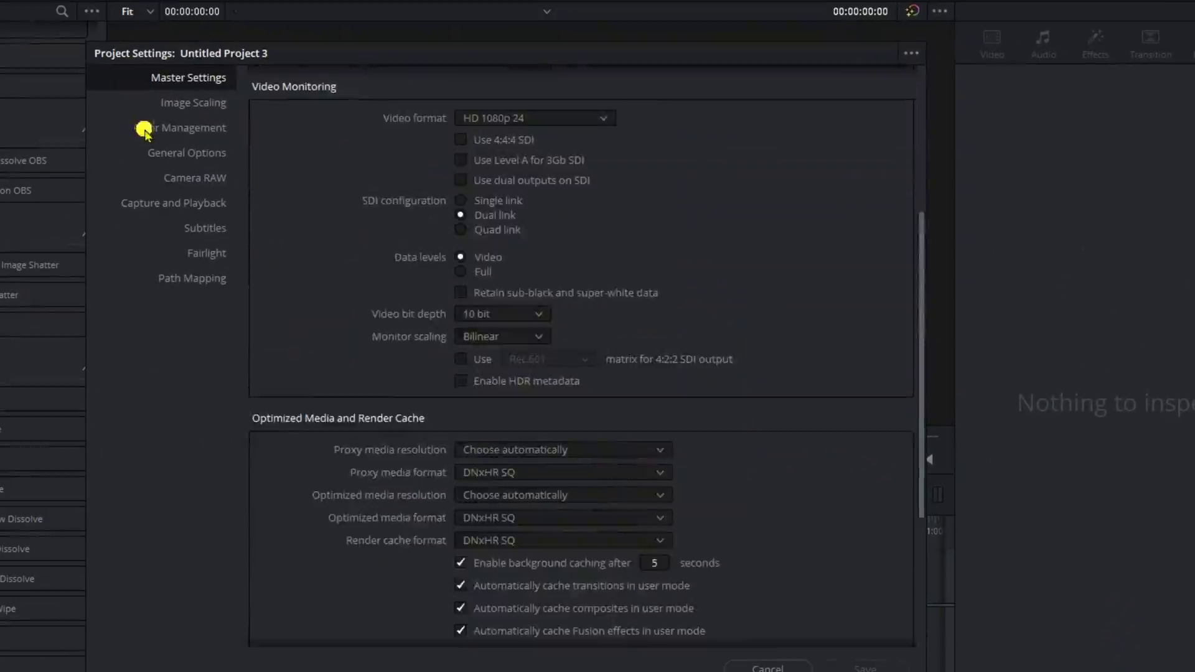
click(187, 128)
scroll(630, 504, down, 3)
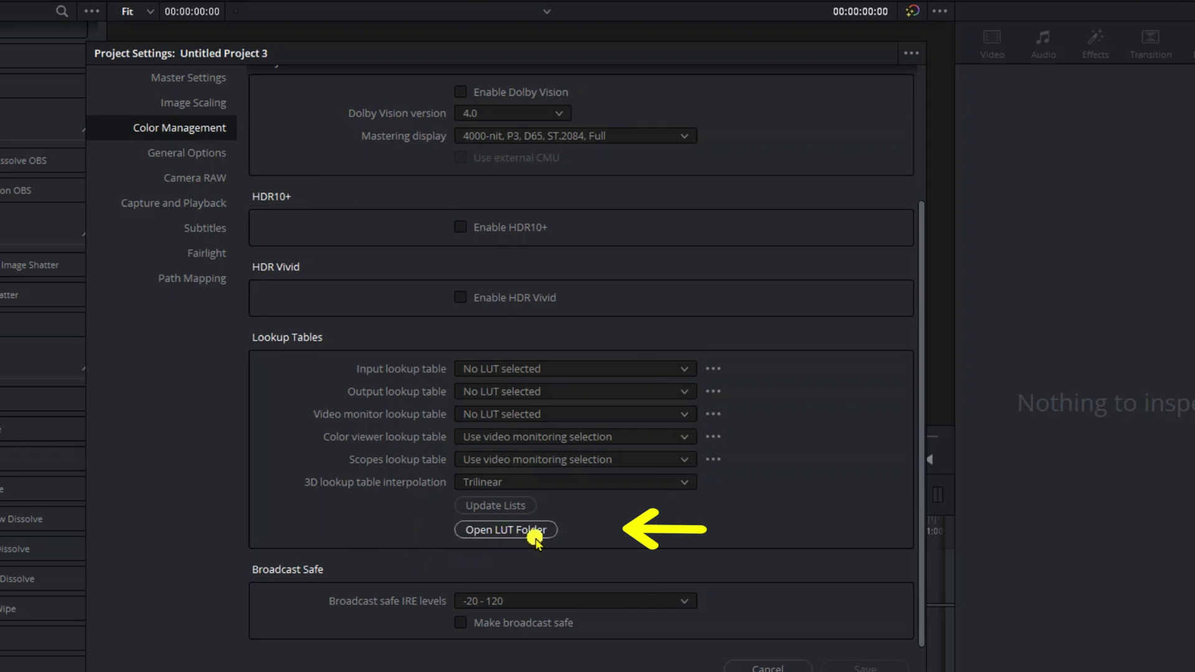
click(504, 530)
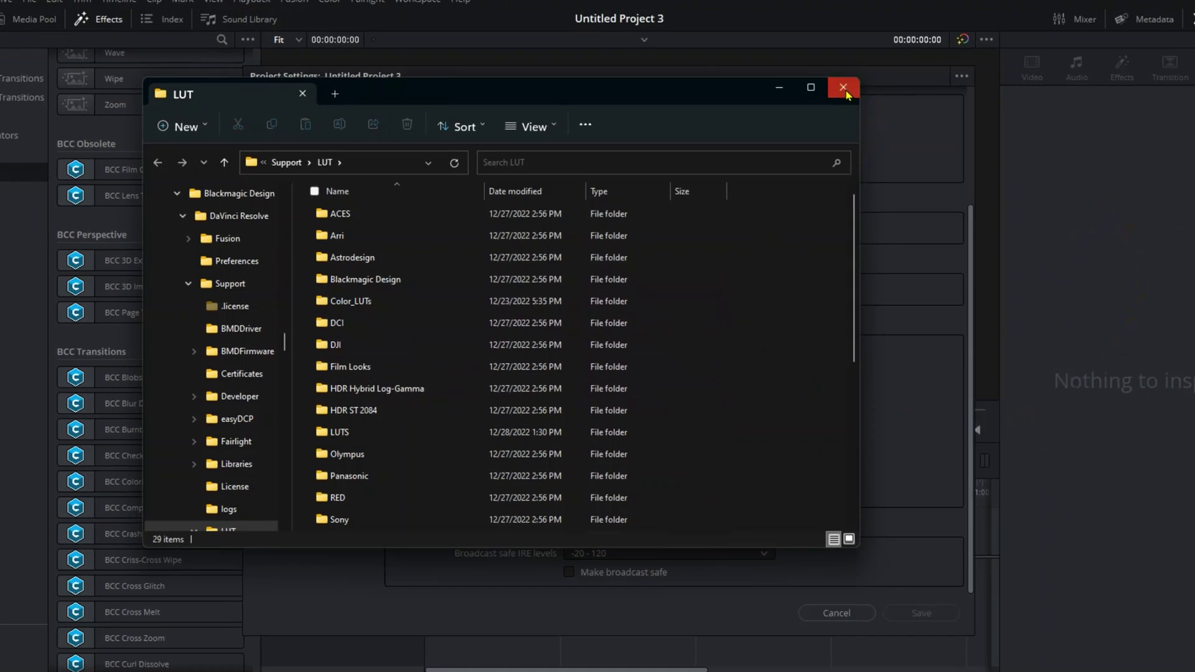
Close the LUT folder window and refresh the lookup tables with Update Lists.
click(903, 66)
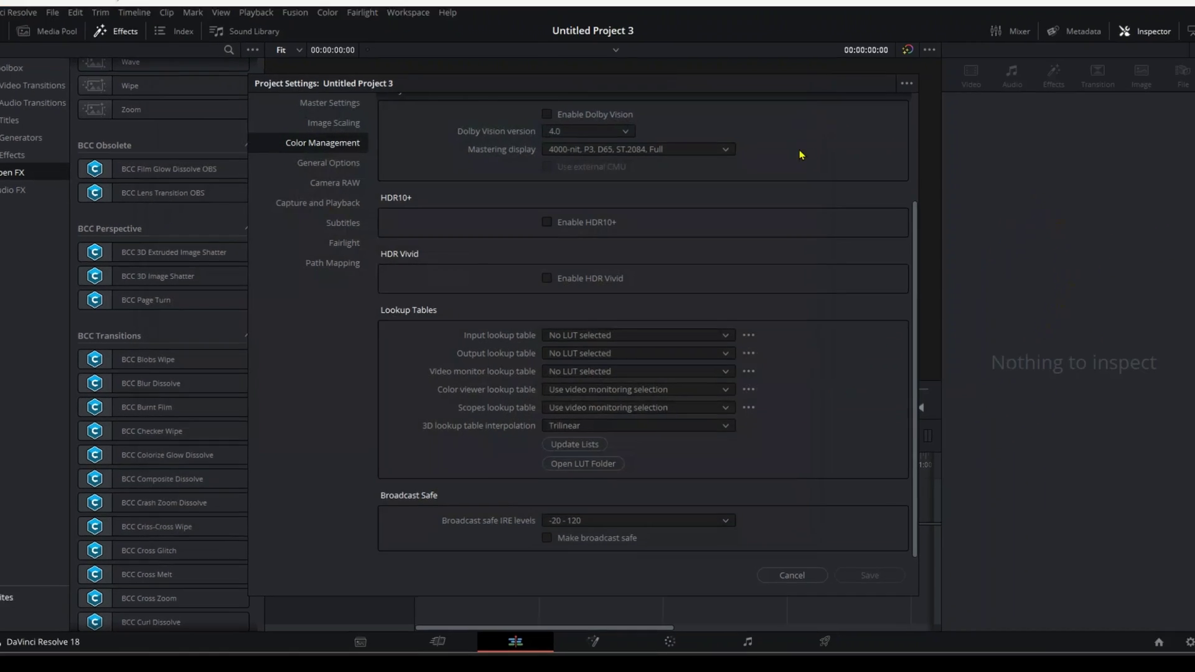
click(557, 442)
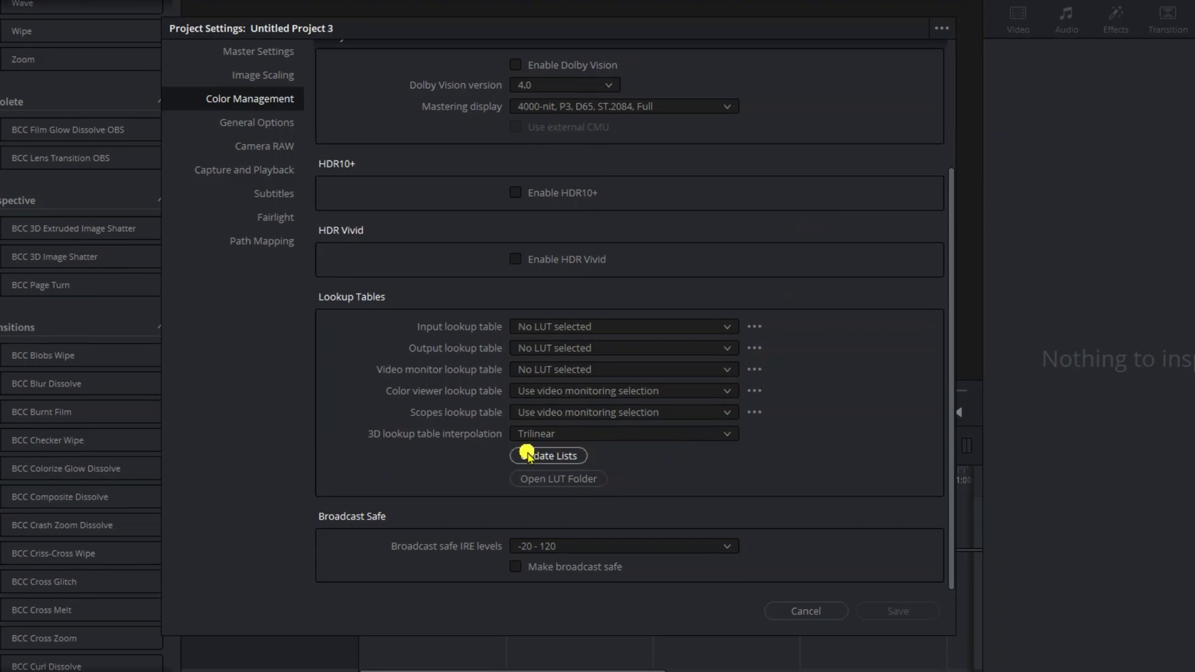
click(568, 456)
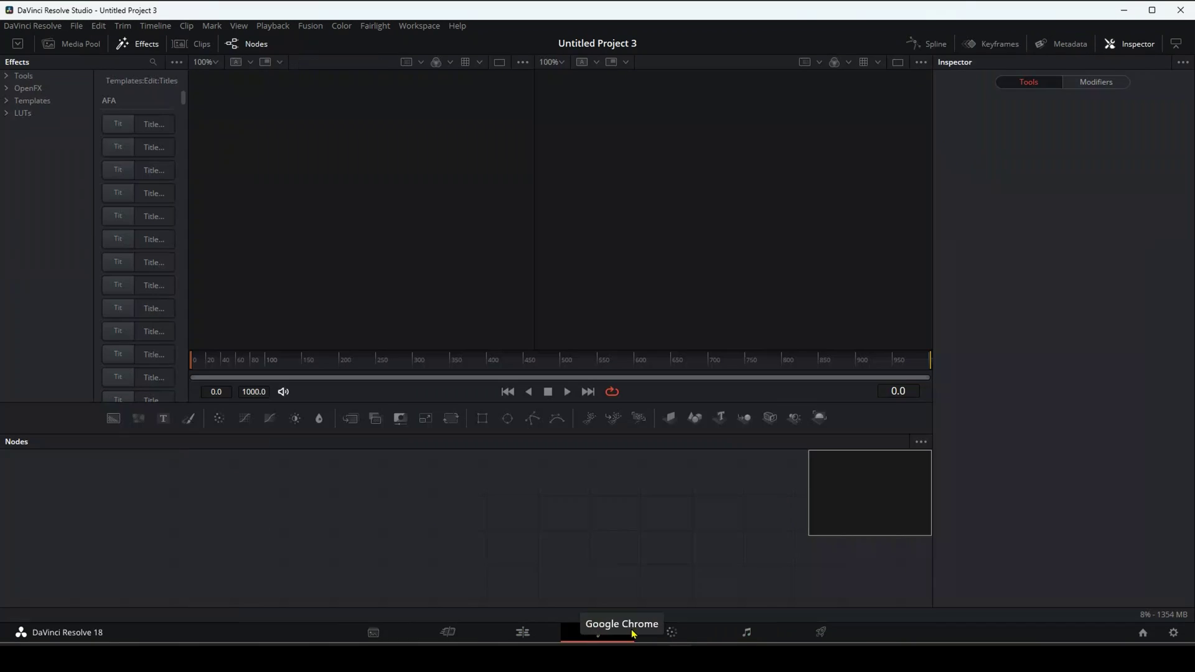
On the Color page, view the ACES LUTs and bring up the Arri folder's refresh and location options.
click(673, 633)
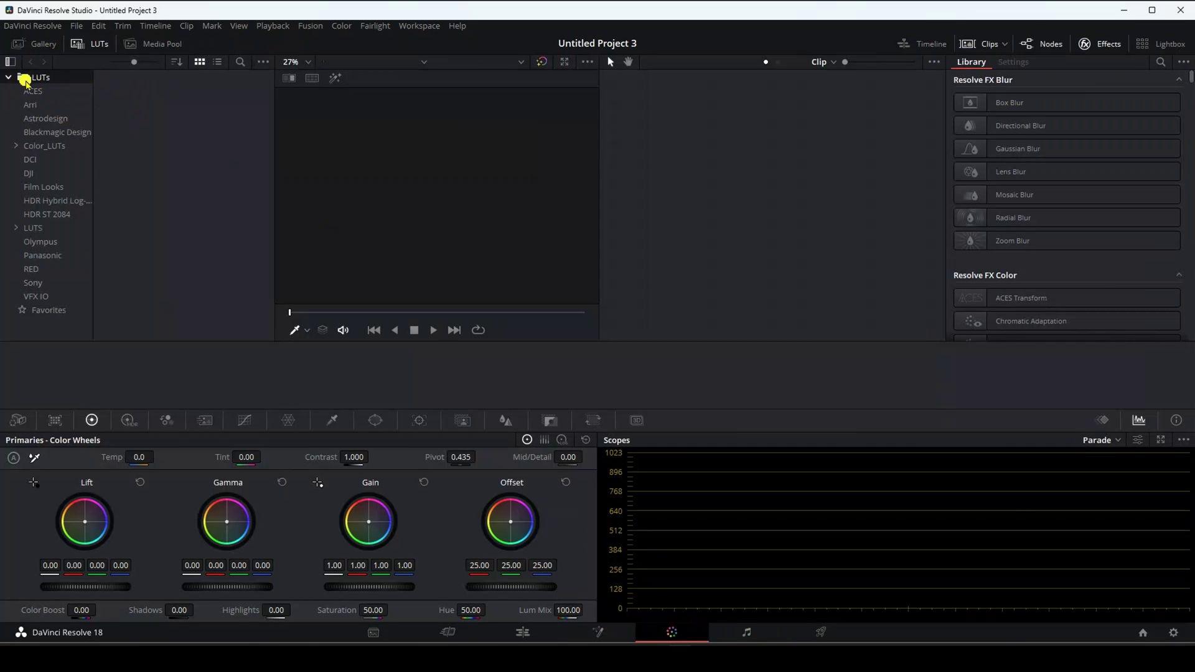
click(33, 92)
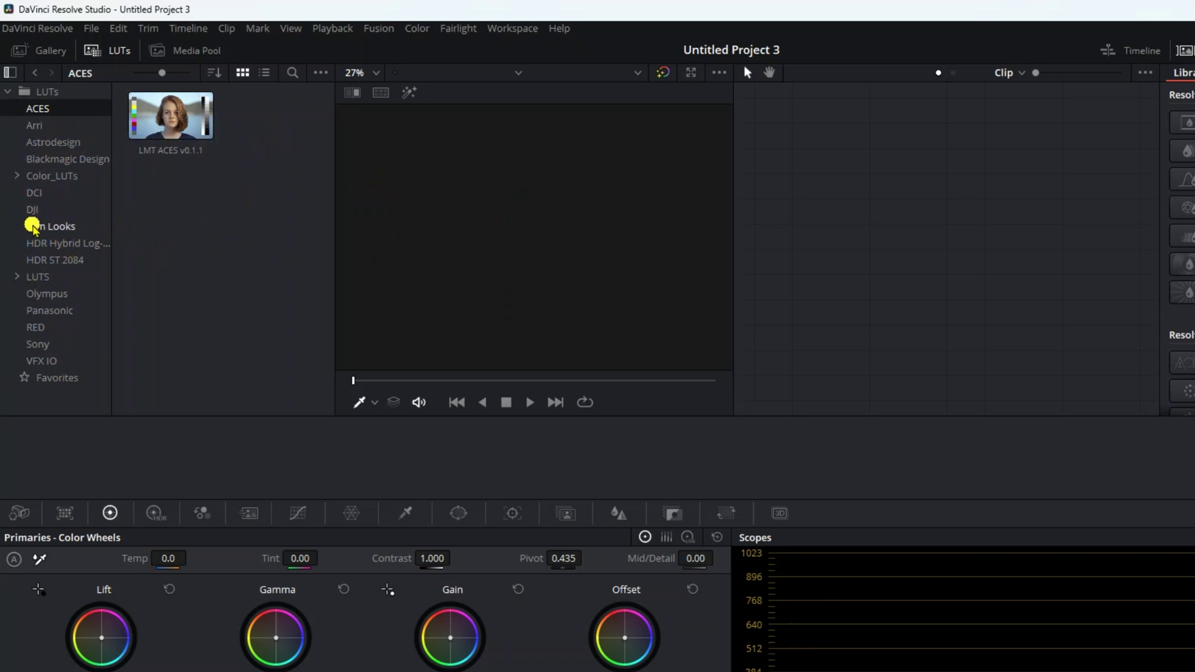
right_click(65, 128)
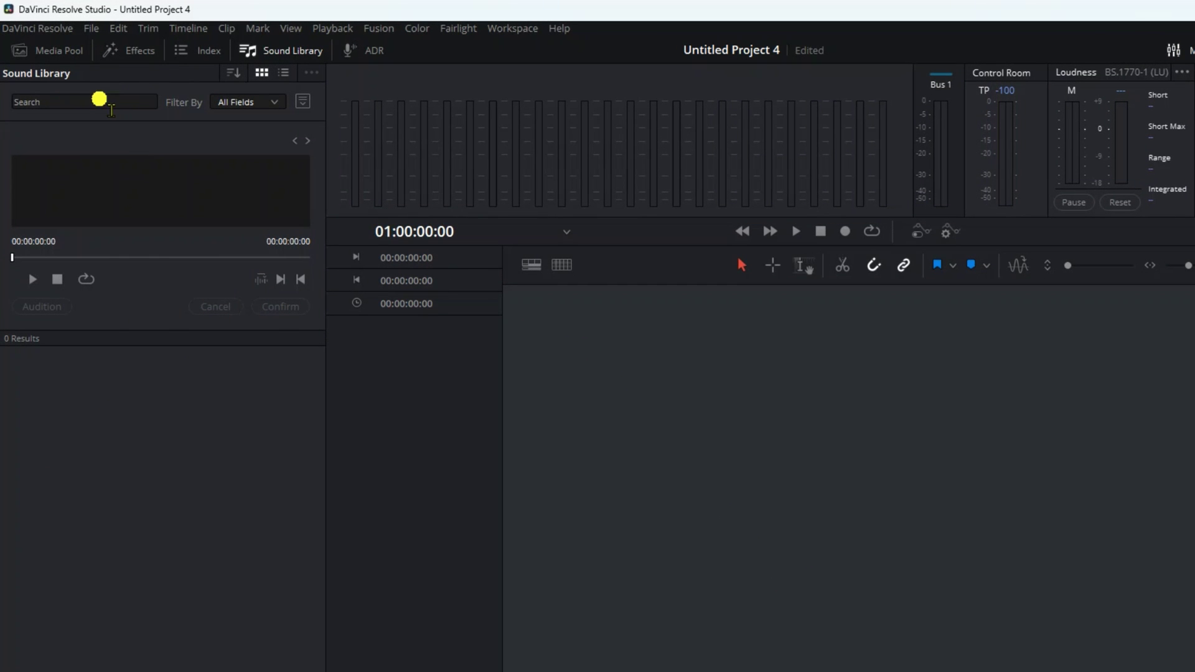
Search the Sound Library for * to list all sounds, then open the library source dropdown.
click(116, 99)
text(***)
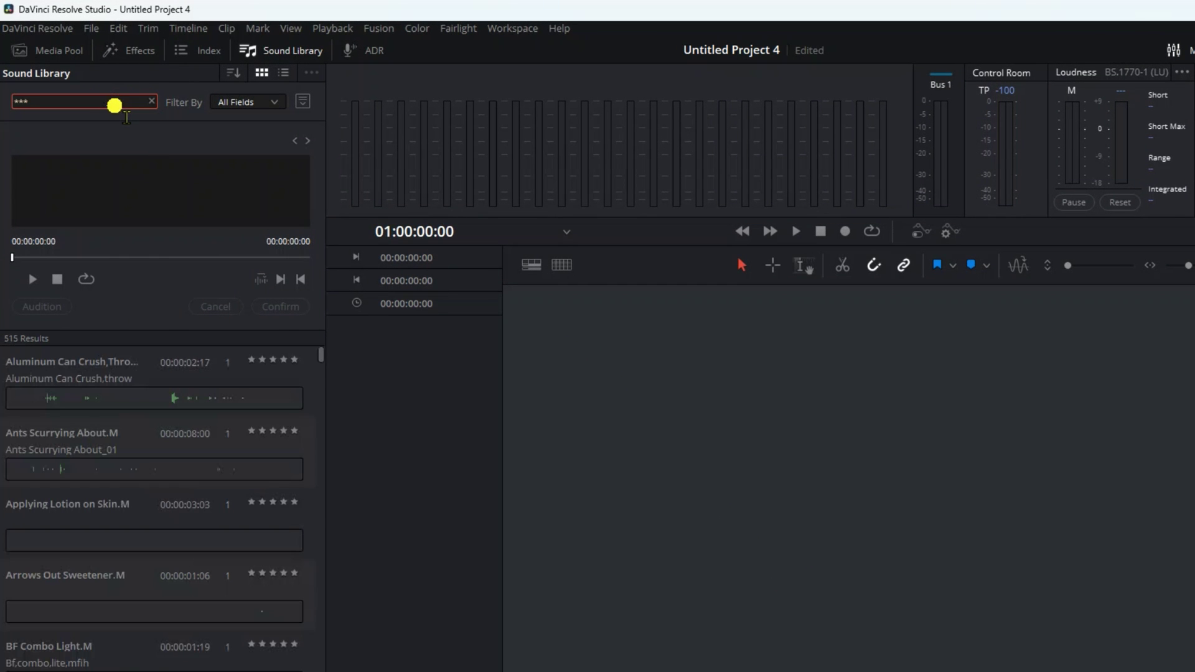
text(*)
scroll(142, 489, down, 5)
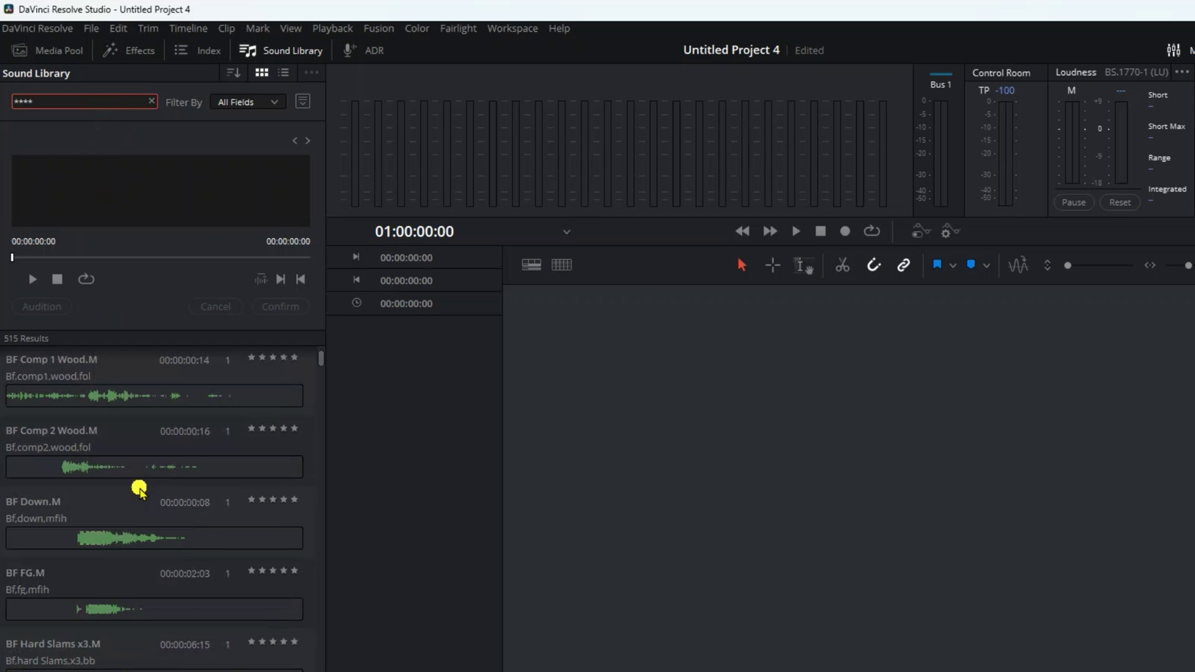
scroll(139, 489, down, 5)
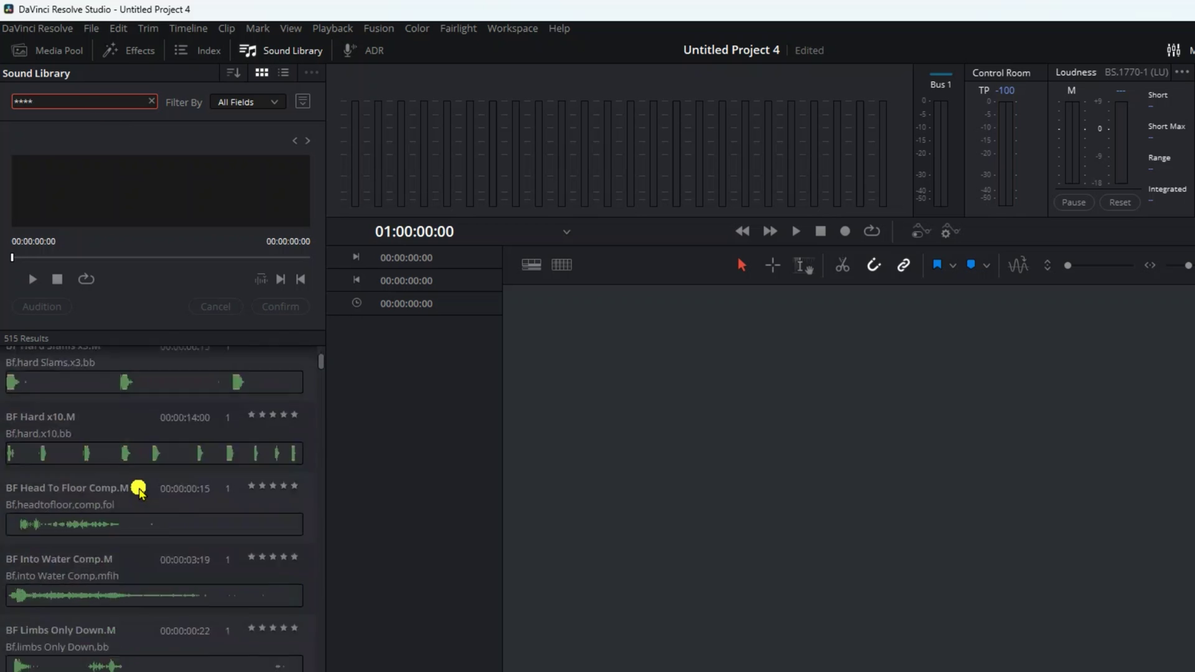
scroll(139, 490, up, 5)
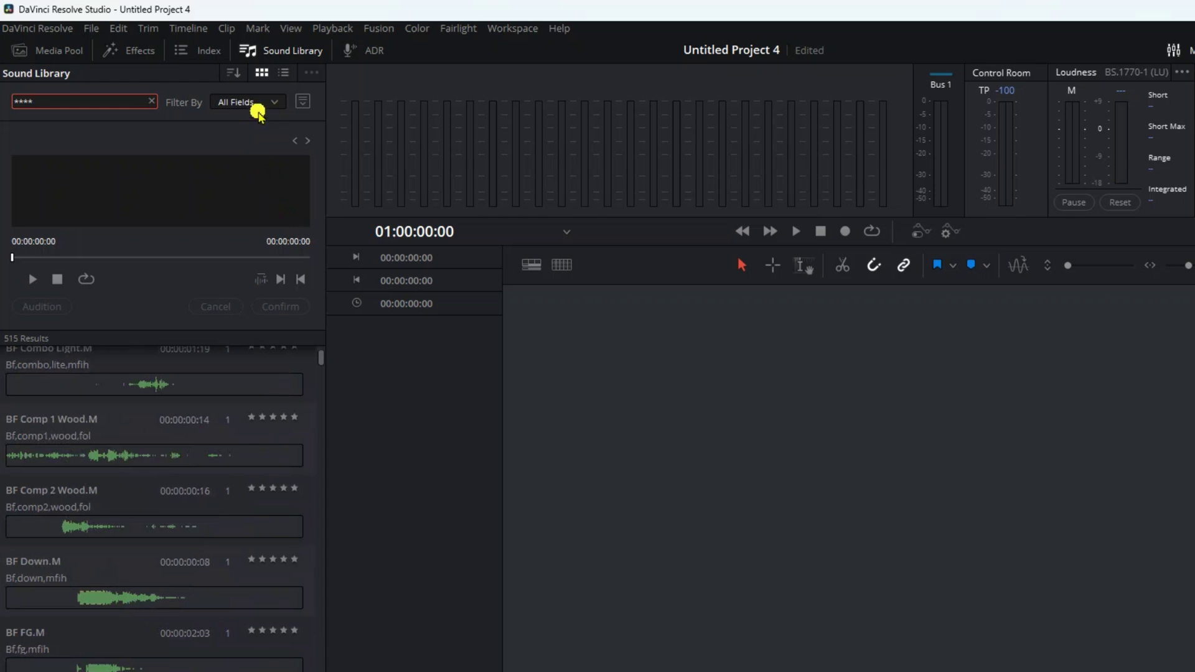
click(302, 104)
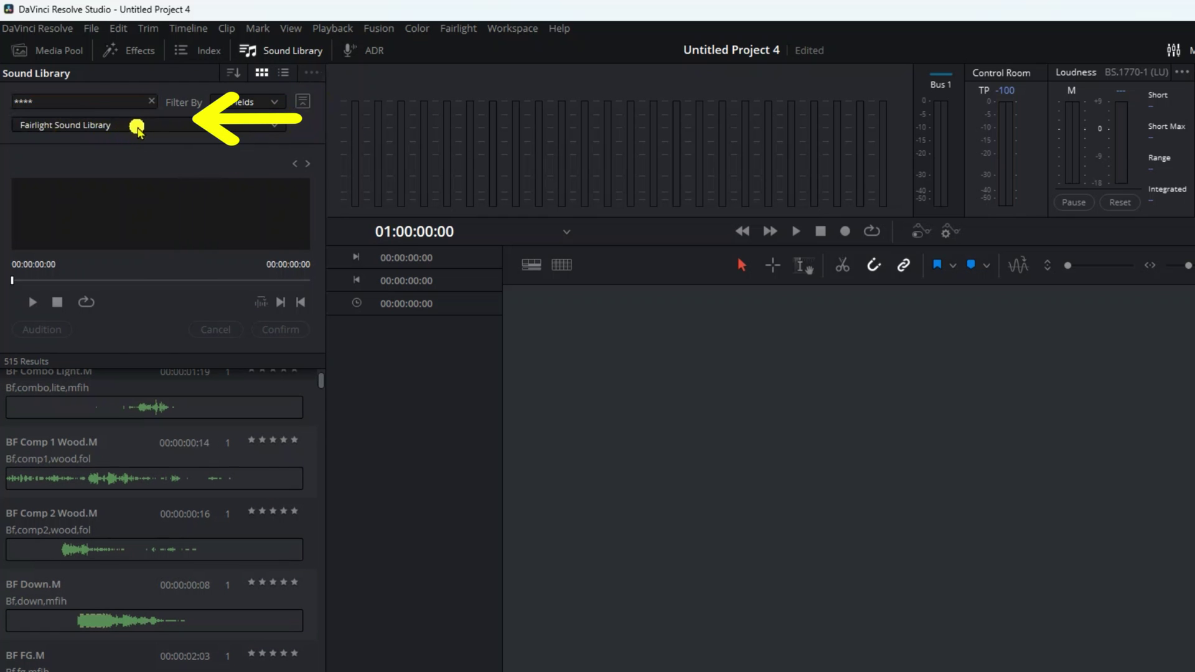
click(204, 126)
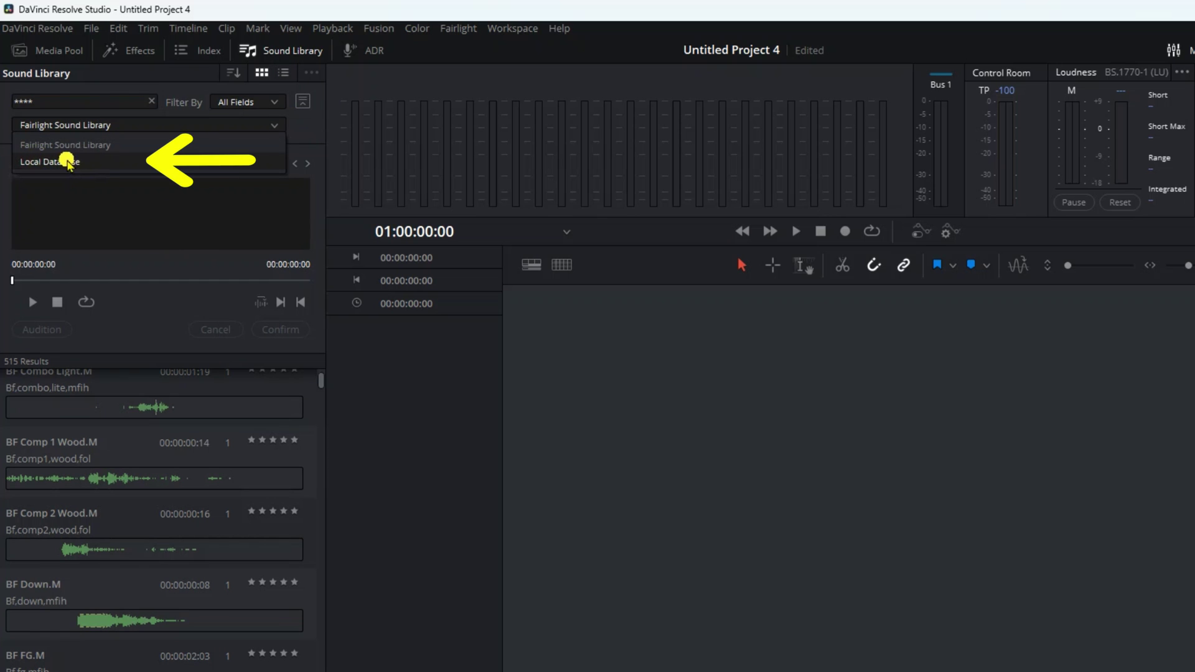
Switch the source to Local Database, then add a chosen folder via Add Library... and Select Folder.
click(69, 163)
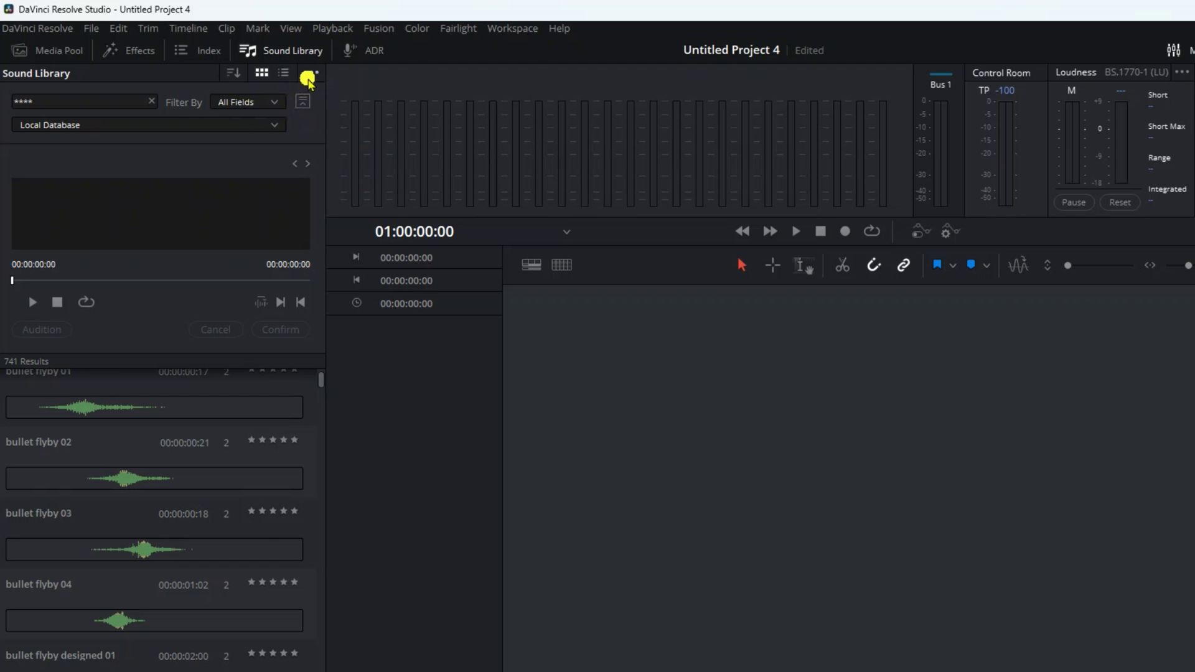
click(309, 75)
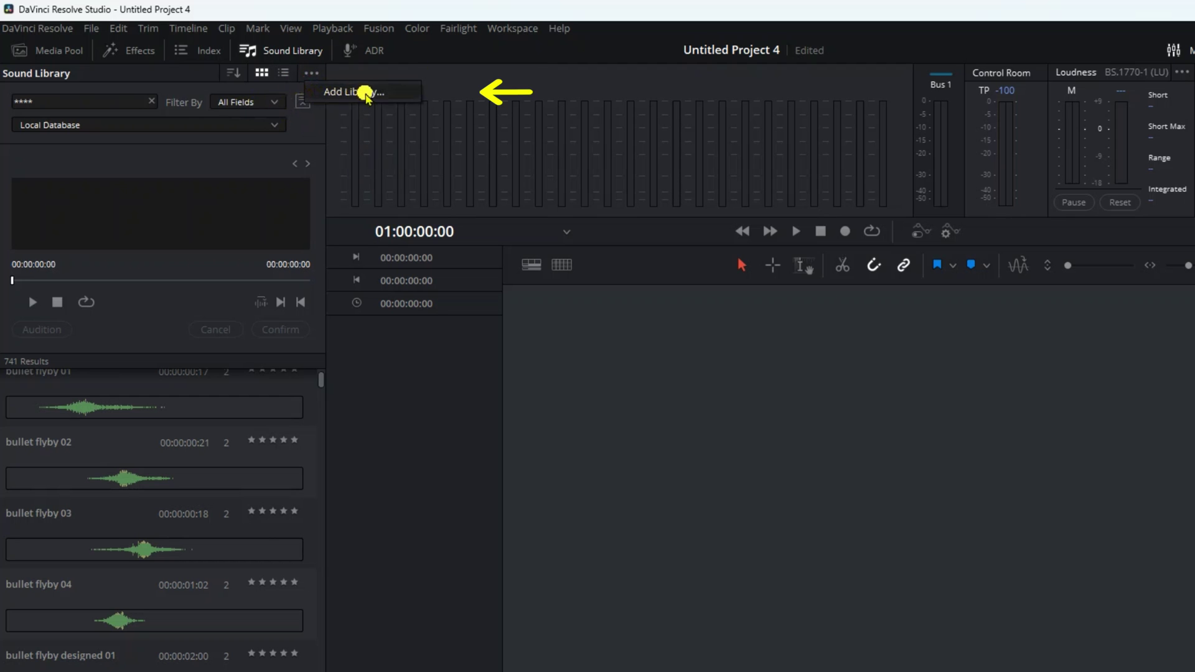
click(362, 99)
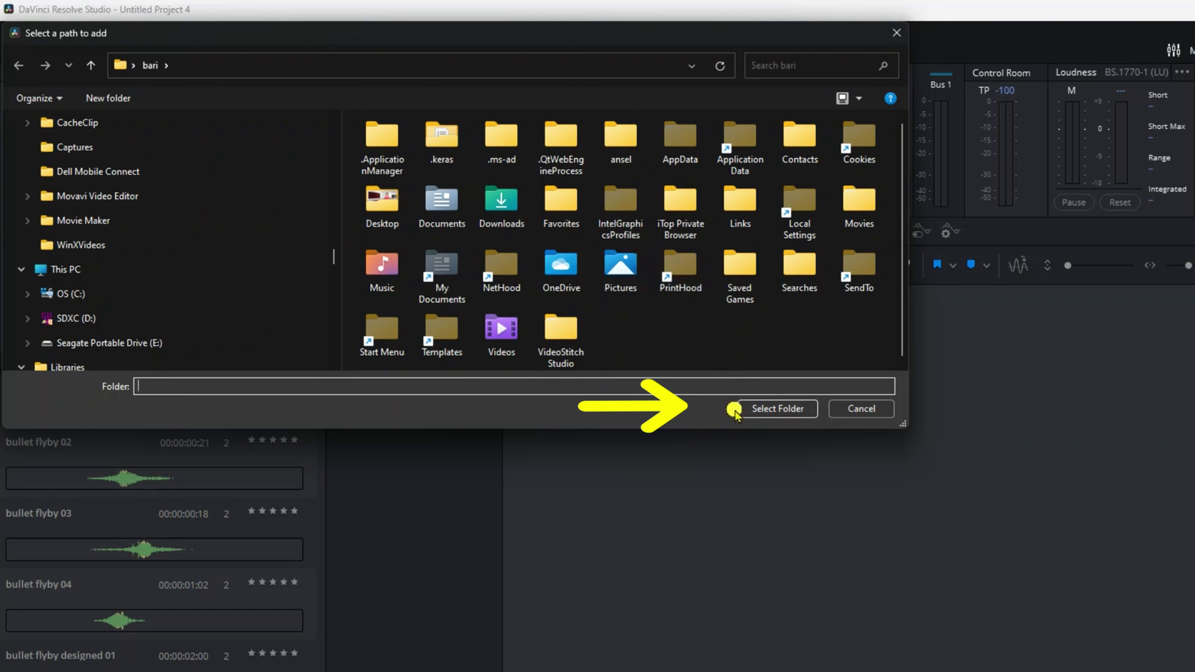
click(736, 411)
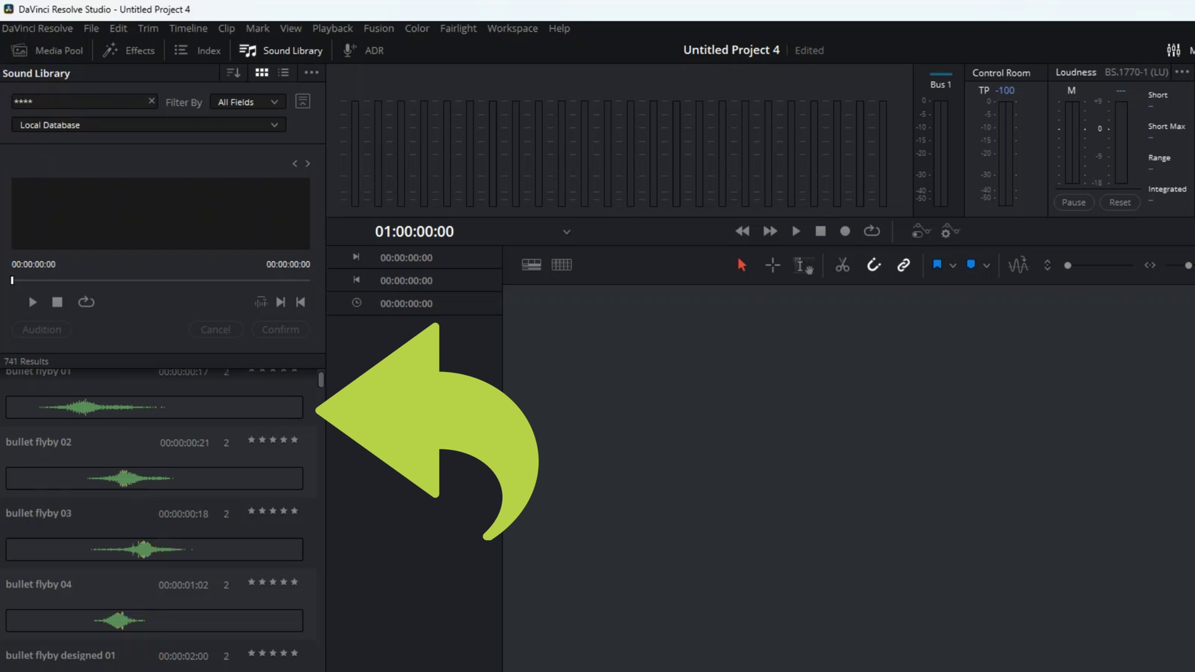